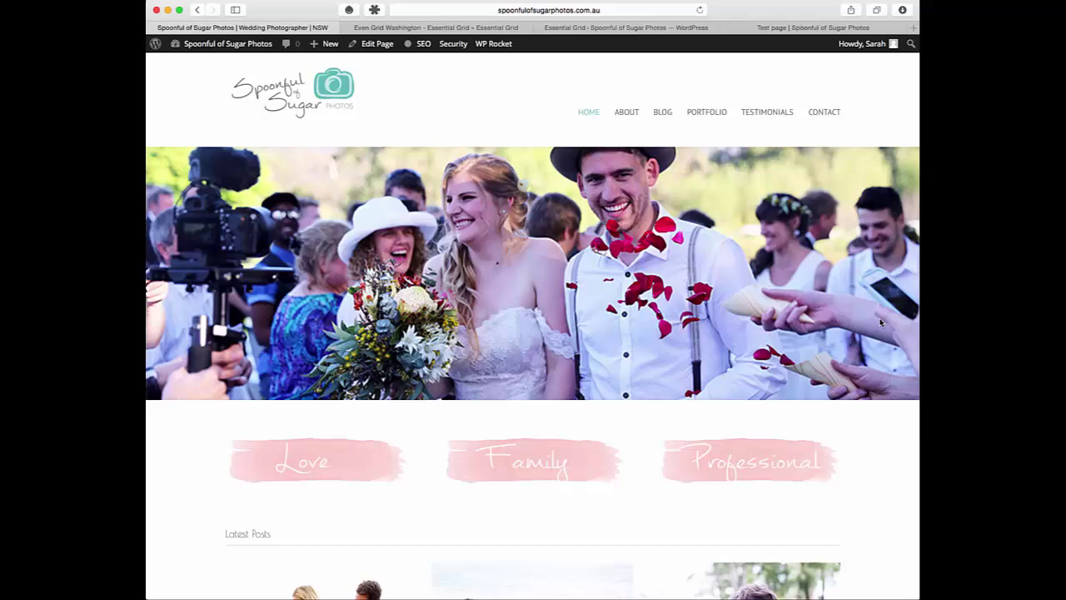
Browse the photo homepage, then switch to the Even Grid Washington demo tab
{"action": "scroll", "coordinate": [190, 410], "scroll_direction": "down", "scroll_amount": 5}
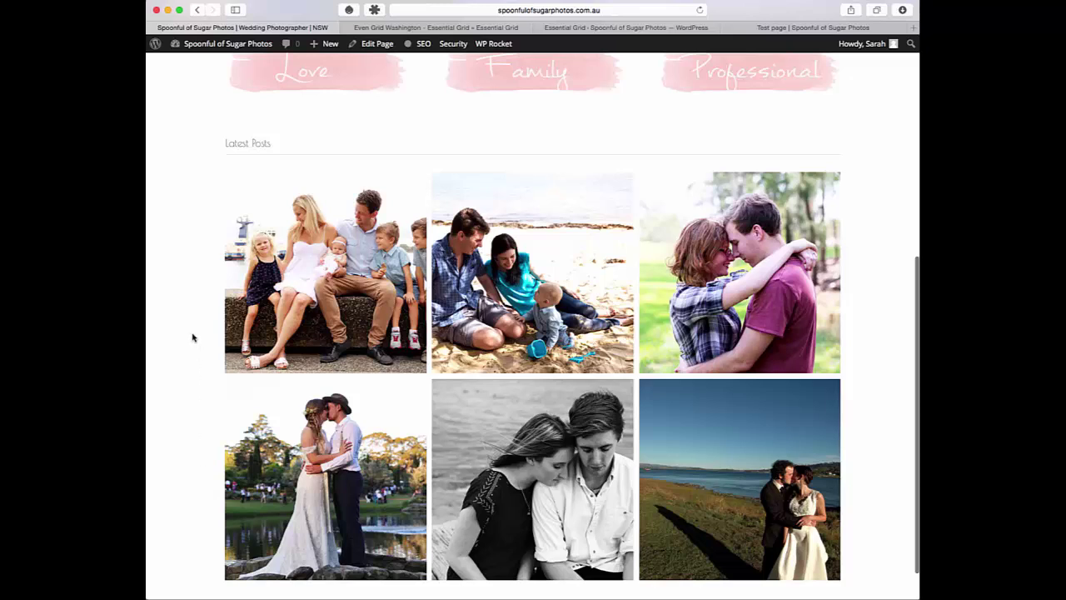
{"action": "mouse_move", "coordinate": [287, 338]}
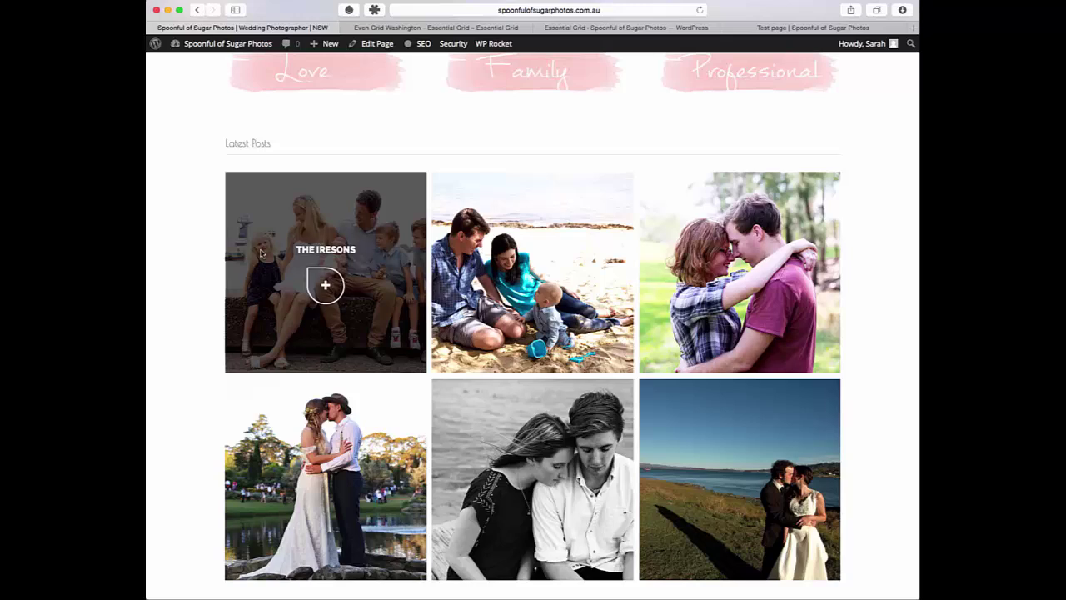
{"action": "scroll", "coordinate": [199, 278], "scroll_direction": "up", "scroll_amount": 5}
{"action": "scroll", "coordinate": [200, 281], "scroll_direction": "up", "scroll_amount": 1}
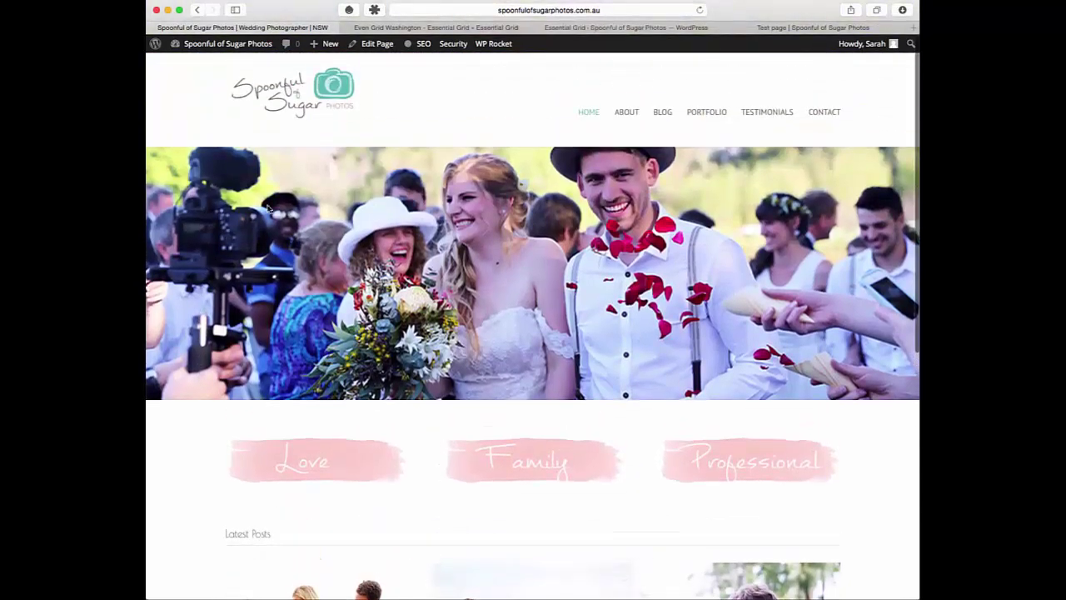
{"action": "left_click", "coordinate": [449, 29]}
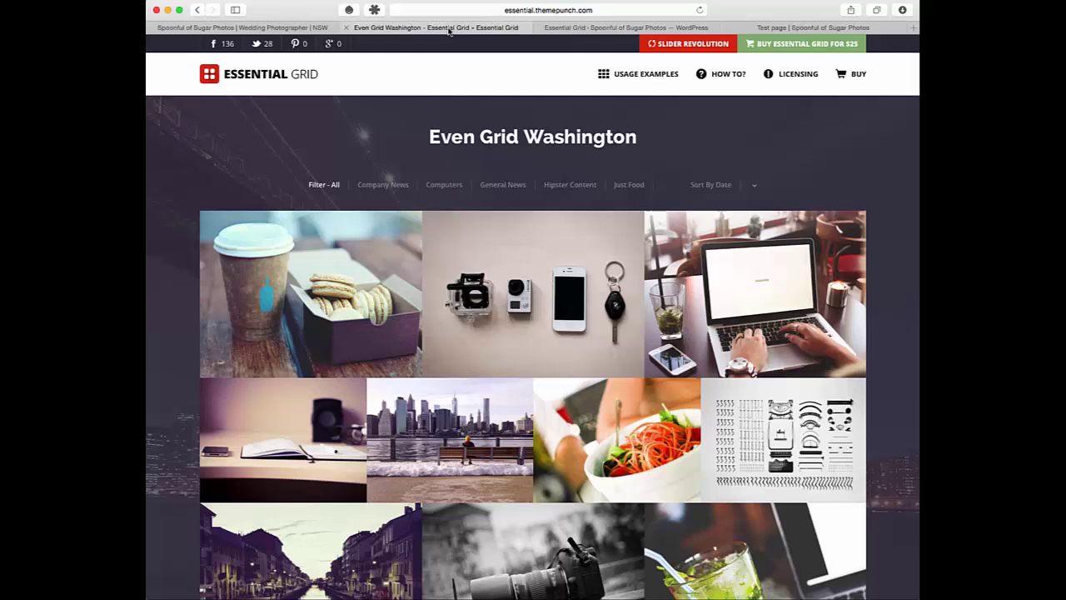
From the Essential Grid overview, start a new grid and view its empty Title and Alias fields
{"action": "left_click", "coordinate": [585, 30]}
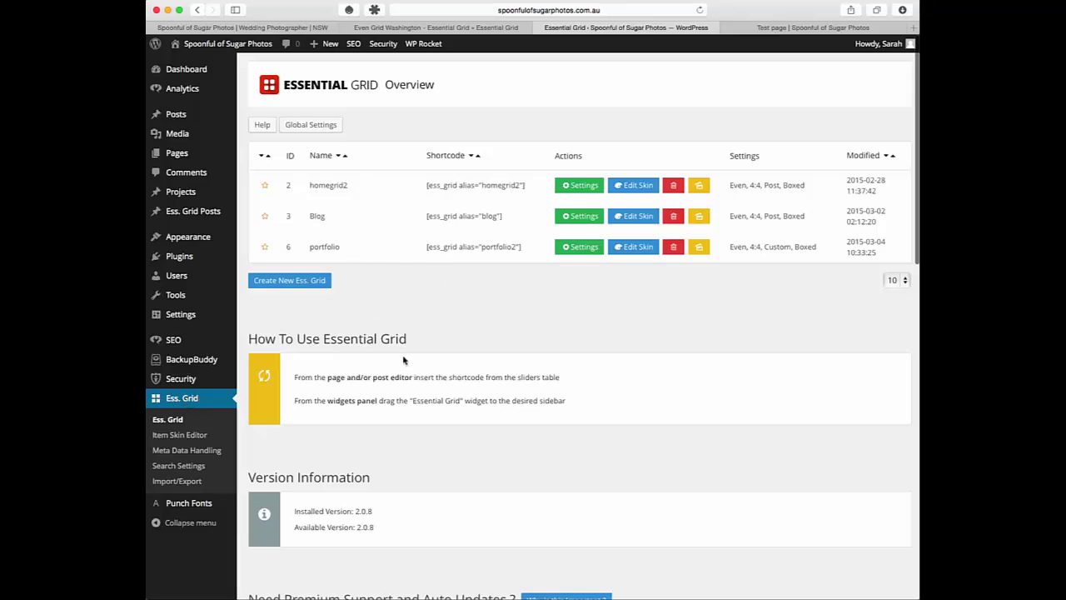
{"action": "left_click", "coordinate": [290, 282]}
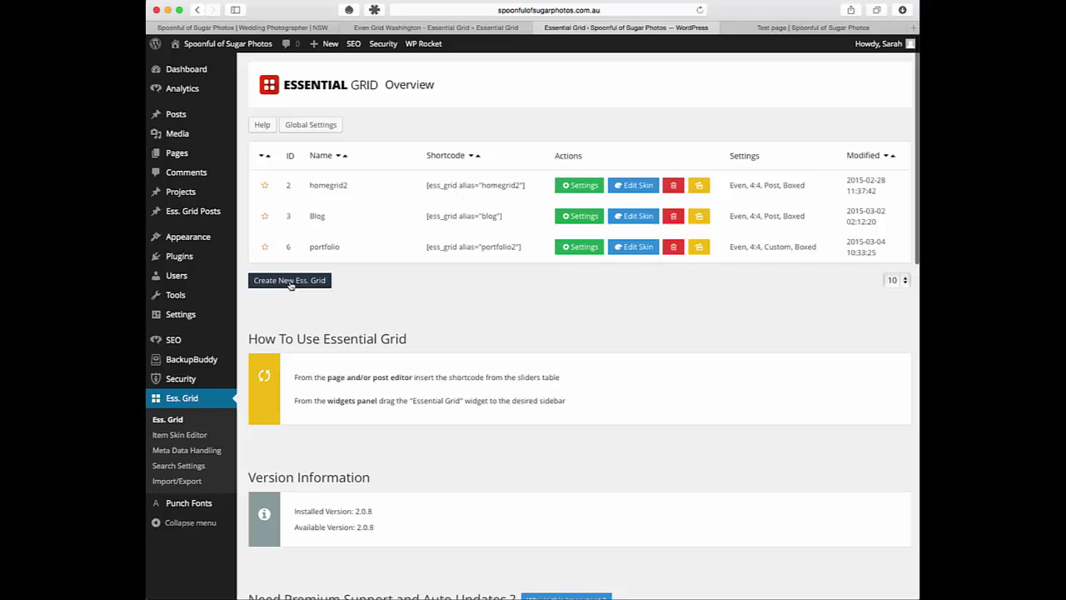
{"action": "scroll", "coordinate": [741, 313], "scroll_direction": "down", "scroll_amount": 1}
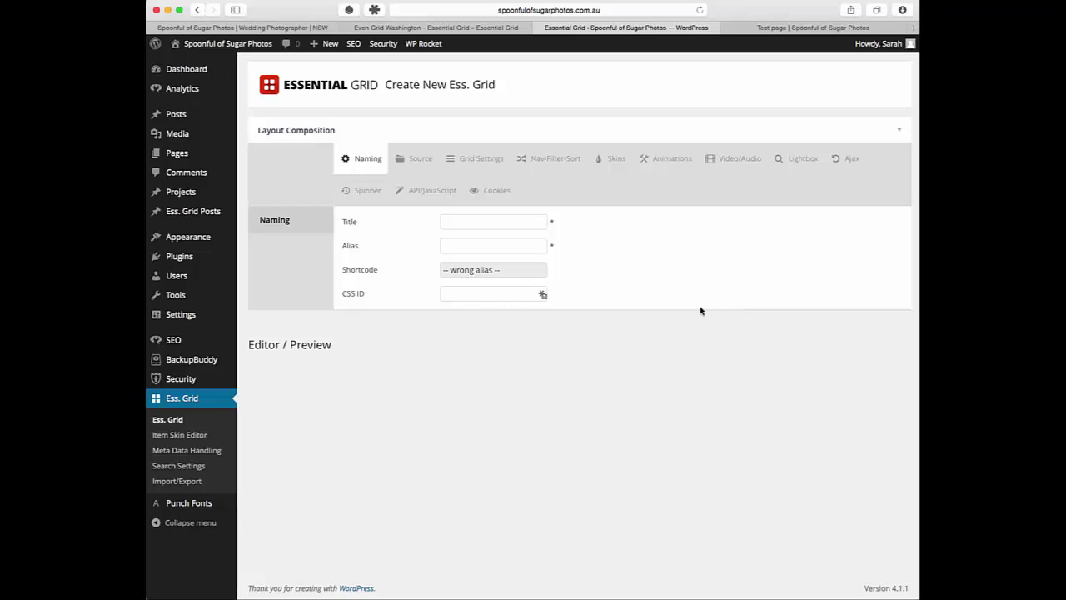
Title the new grid Weddings and change its alias to wedding-venues
{"action": "left_click", "coordinate": [475, 222]}
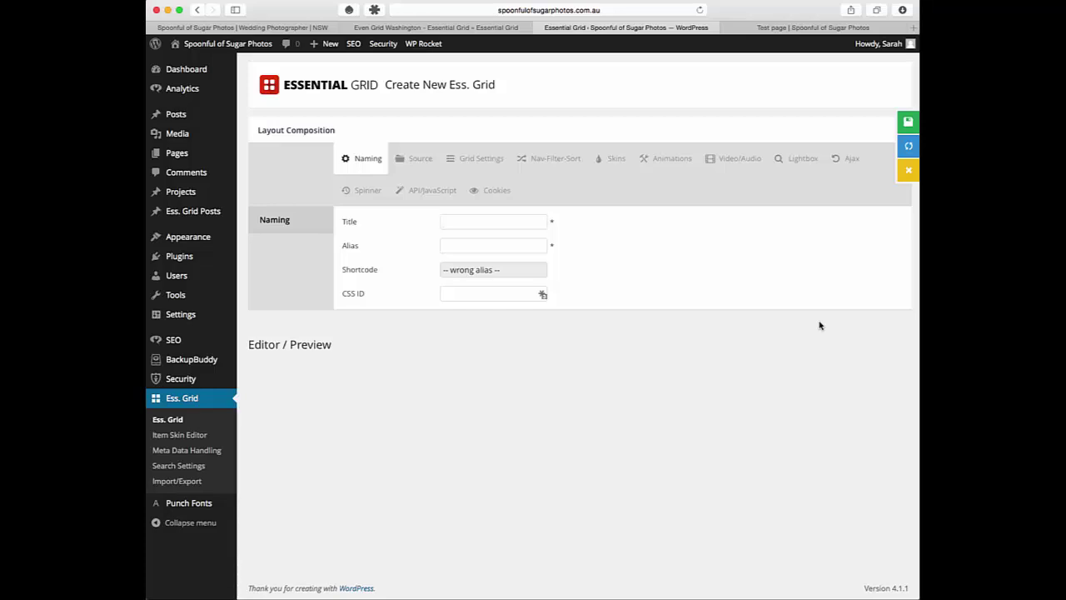
{"action": "type", "text": "We"}
{"action": "type", "text": "weddings"}
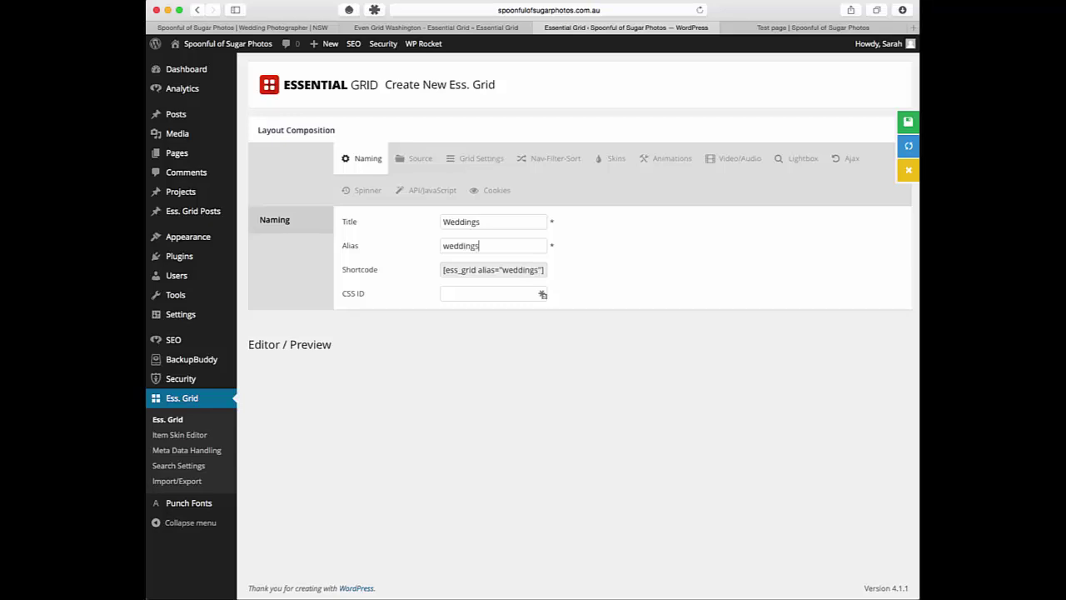
{"action": "key", "text": "BackSpace"}
{"action": "type", "text": "-venue"}
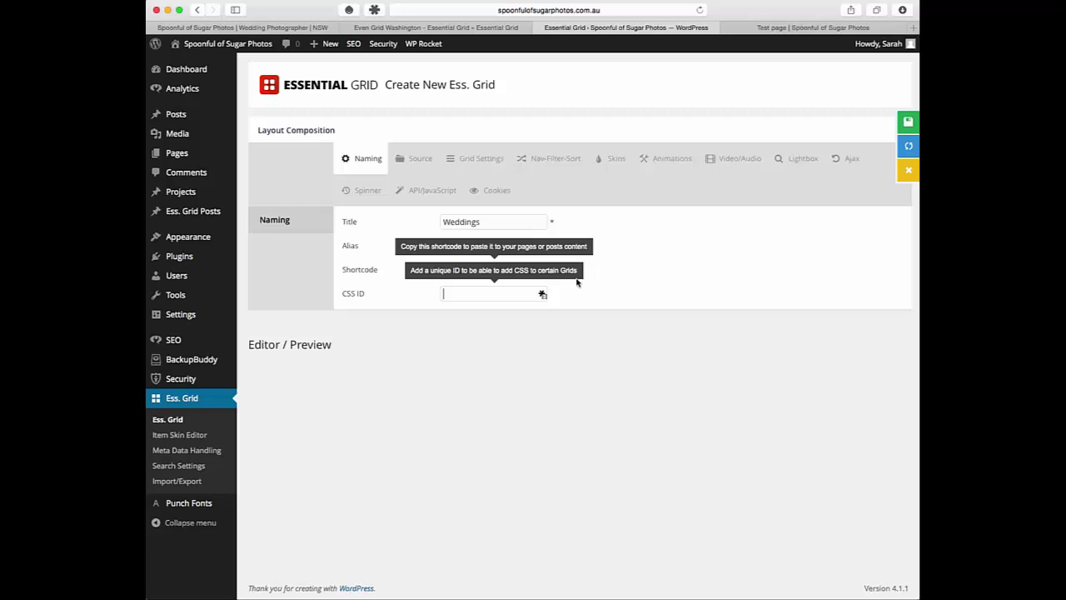
In the Source settings, set the grid's post type to Project
{"action": "left_click", "coordinate": [418, 160]}
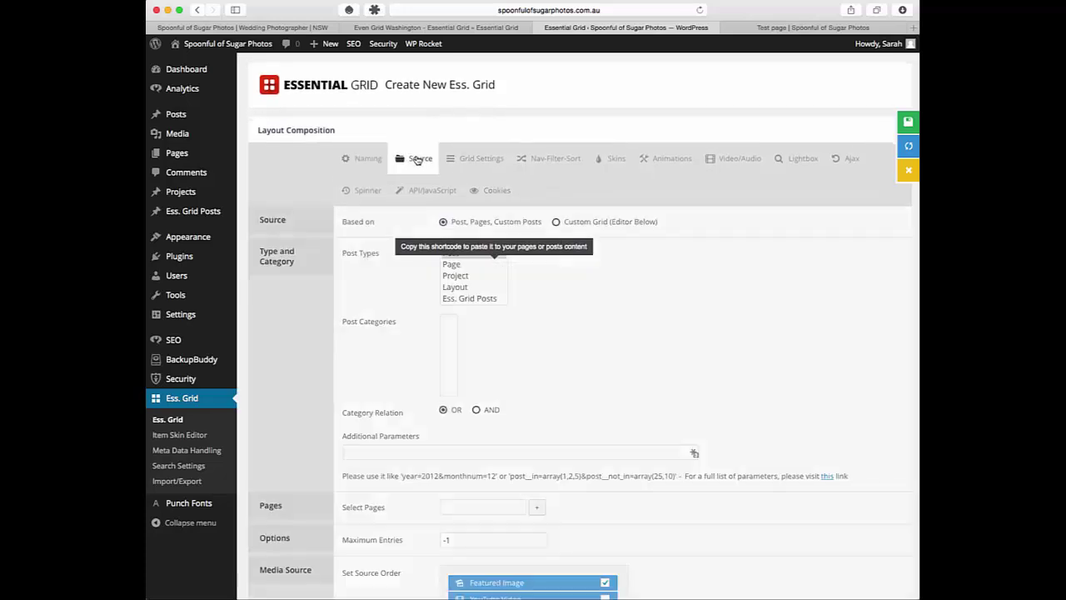
{"action": "scroll", "coordinate": [540, 294], "scroll_direction": "down", "scroll_amount": 3}
{"action": "scroll", "coordinate": [536, 293], "scroll_direction": "up", "scroll_amount": 3}
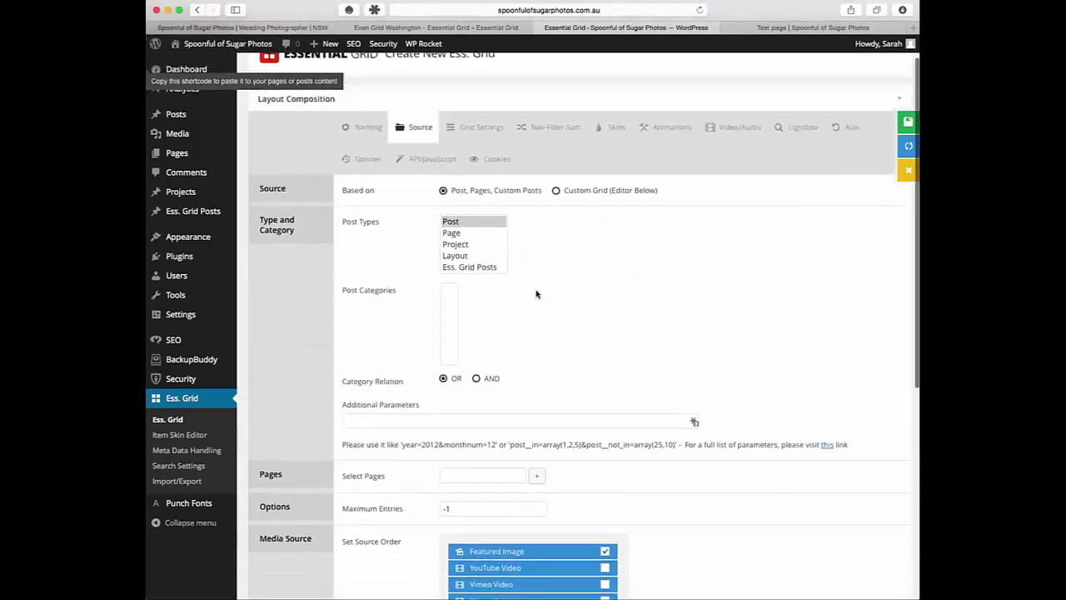
{"action": "scroll", "coordinate": [697, 320], "scroll_direction": "down", "scroll_amount": 1}
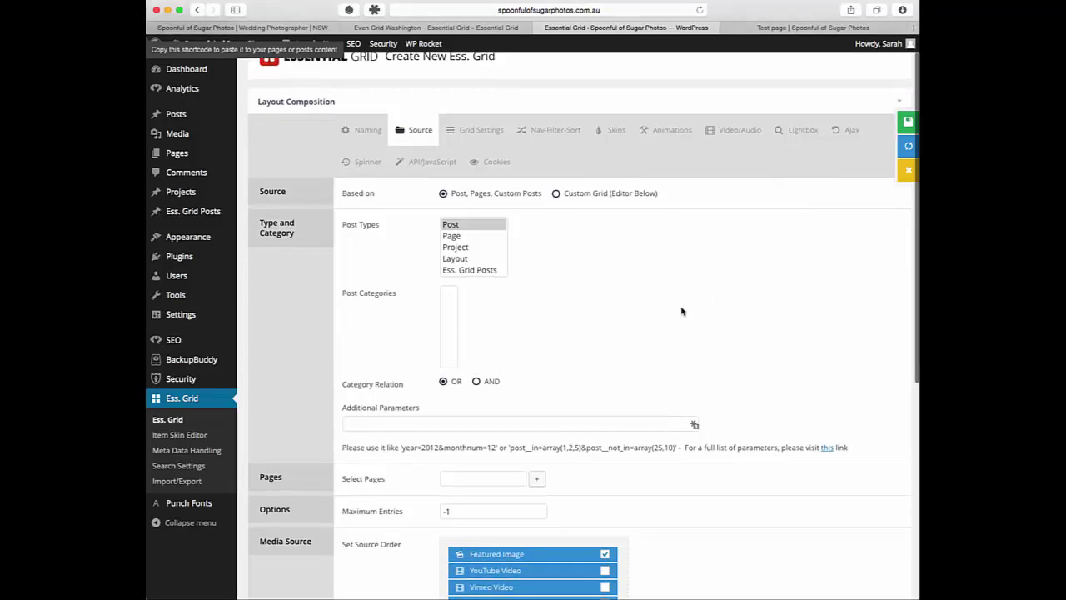
{"action": "scroll", "coordinate": [629, 307], "scroll_direction": "up", "scroll_amount": 1}
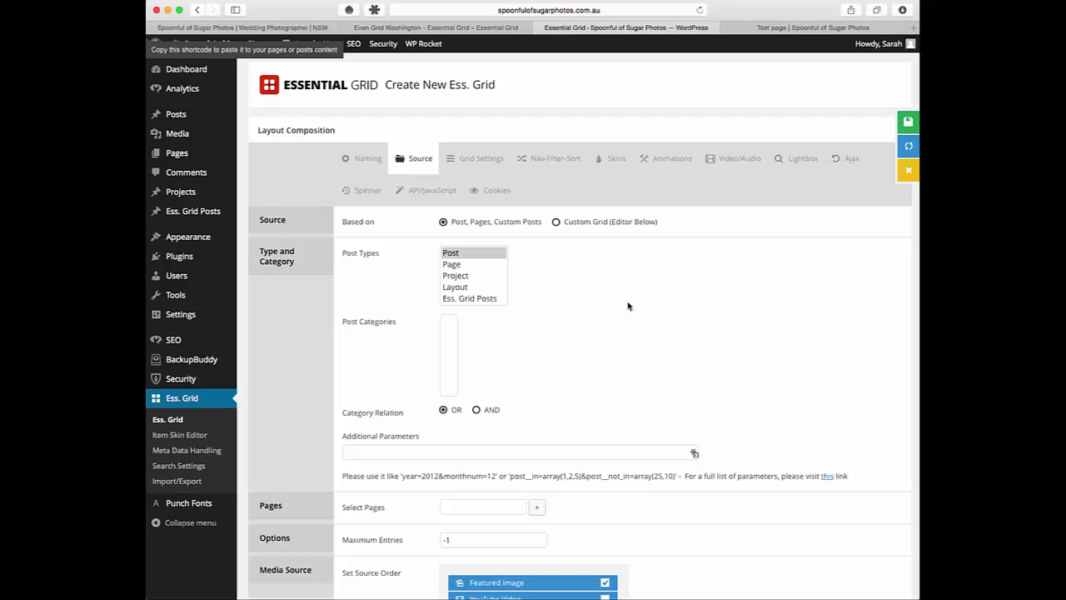
{"action": "left_click", "coordinate": [479, 253]}
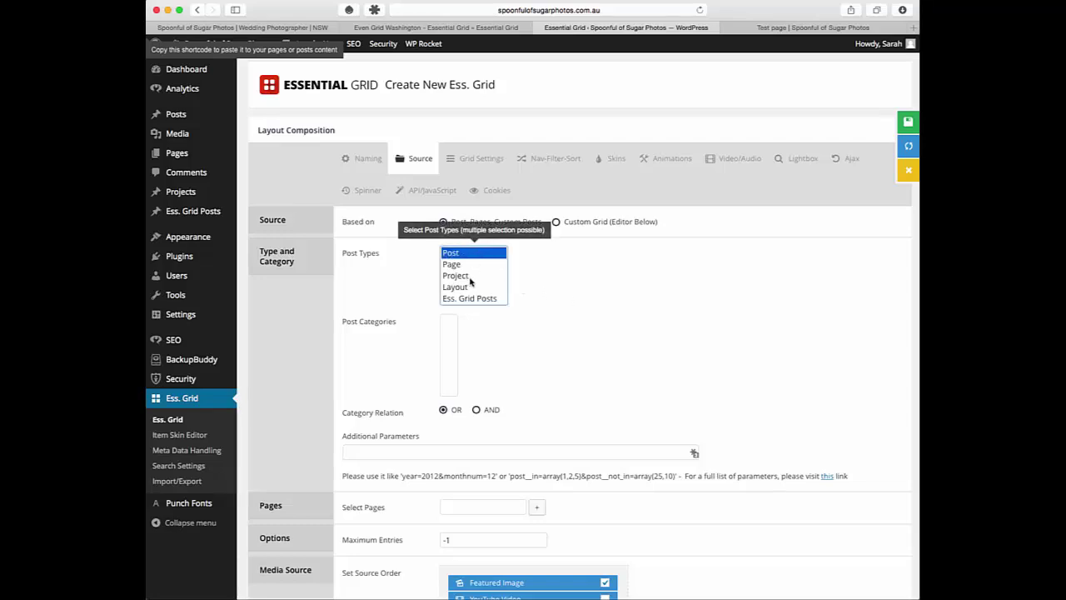
{"action": "left_click", "coordinate": [463, 277]}
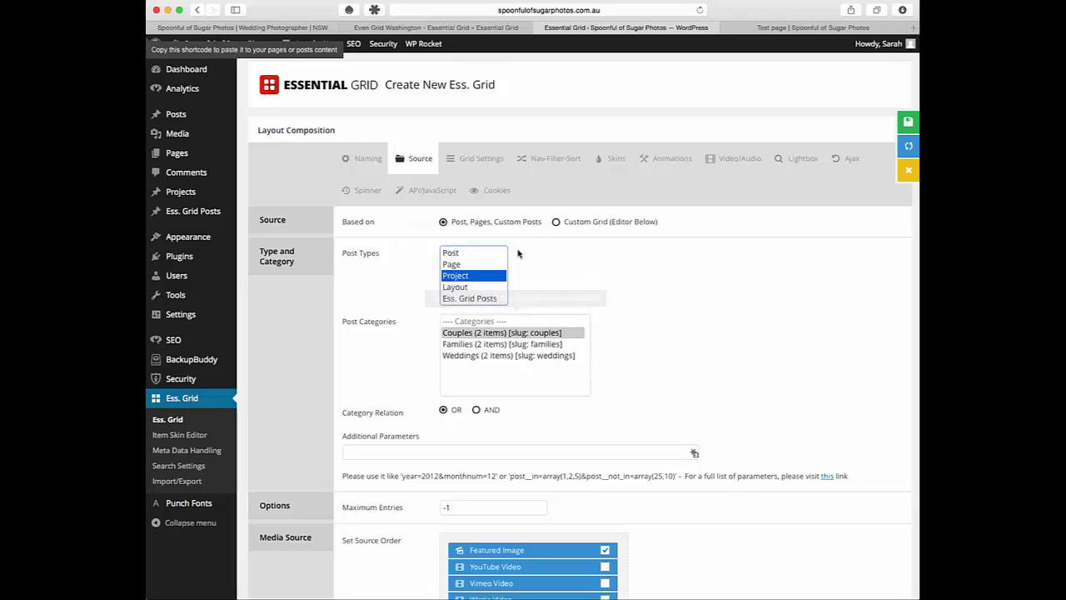
{"action": "left_click", "coordinate": [455, 253]}
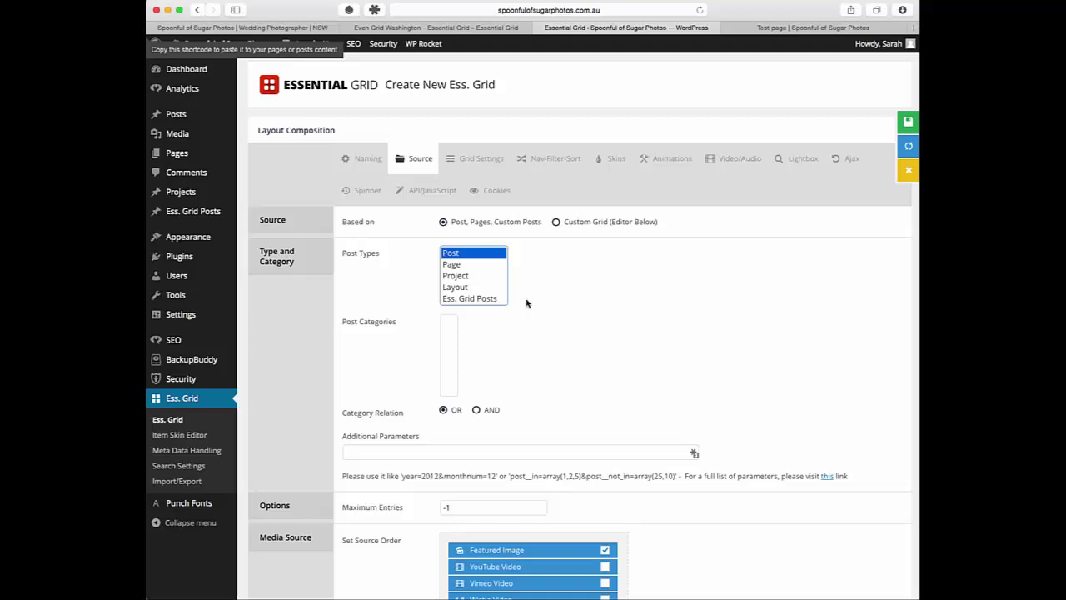
{"action": "left_click", "coordinate": [456, 276]}
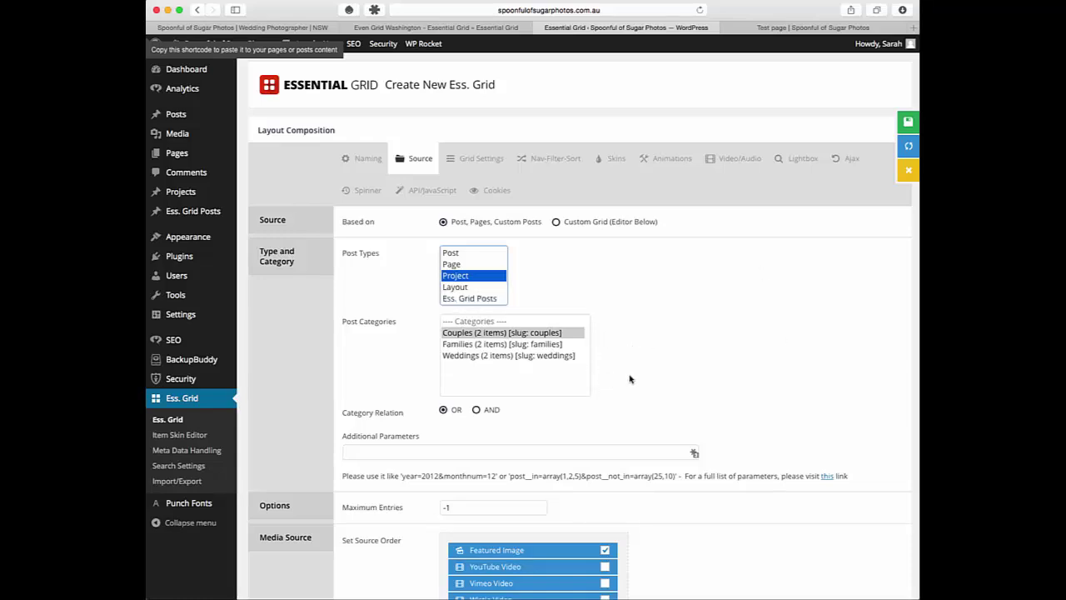
Include the Couples, Families and Weddings post categories
{"action": "scroll", "coordinate": [766, 380], "scroll_direction": "down", "scroll_amount": 1}
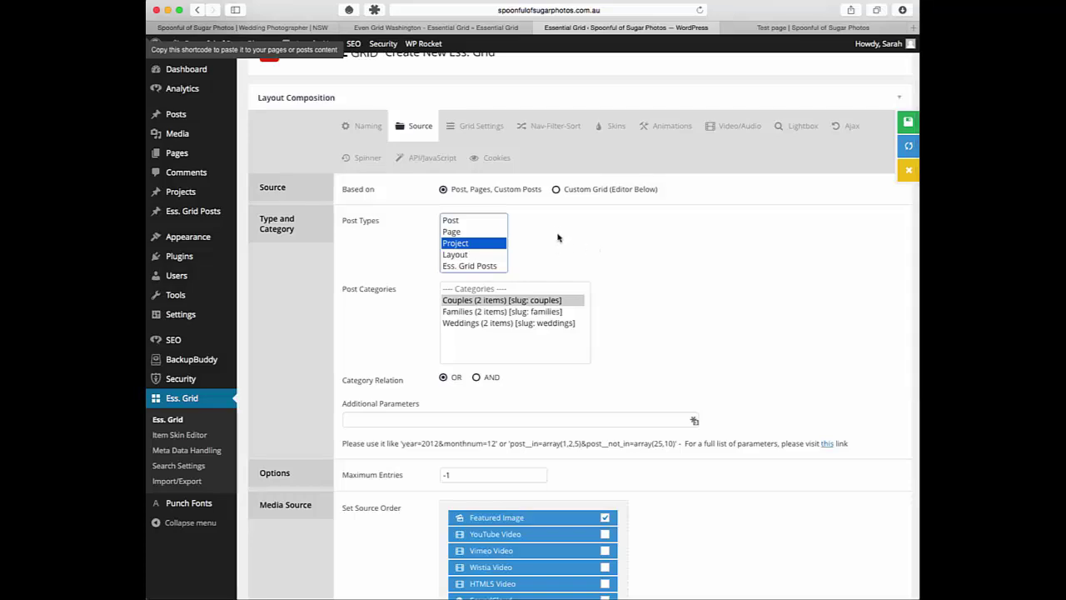
{"action": "left_click", "coordinate": [545, 300]}
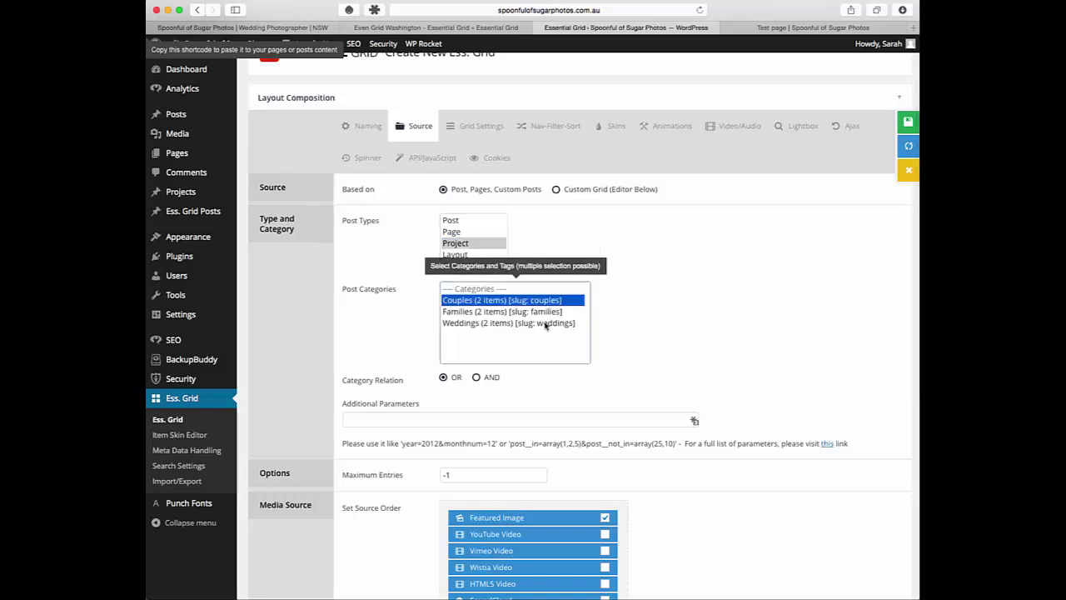
{"action": "left_click", "coordinate": [547, 322], "text": "shift"}
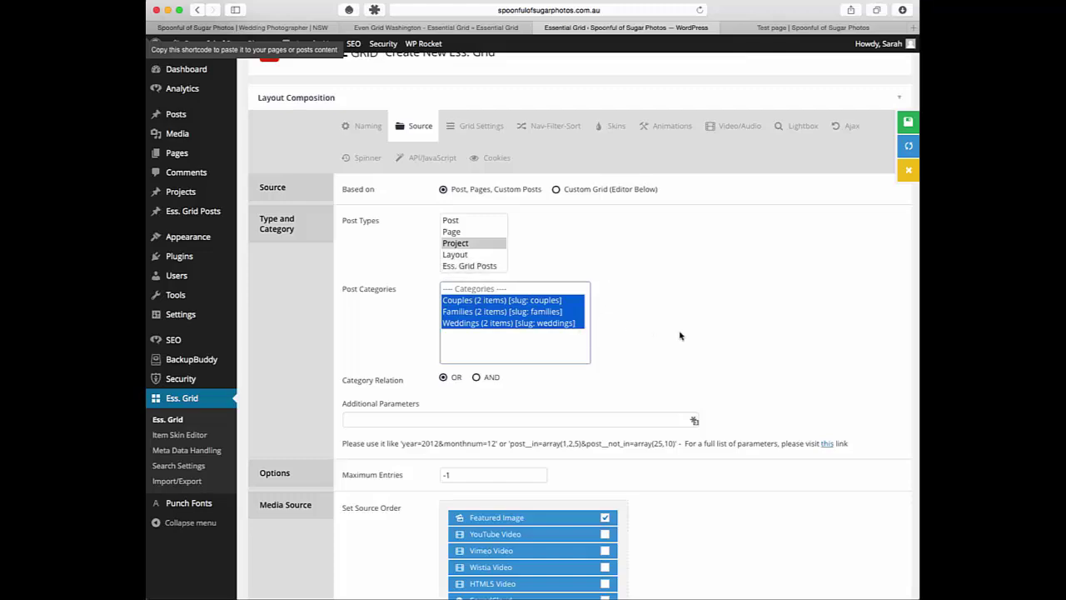
Check the live homepage and Even Grid Washington demo page, then return to the grid settings
{"action": "scroll", "coordinate": [760, 345], "scroll_direction": "down", "scroll_amount": 5}
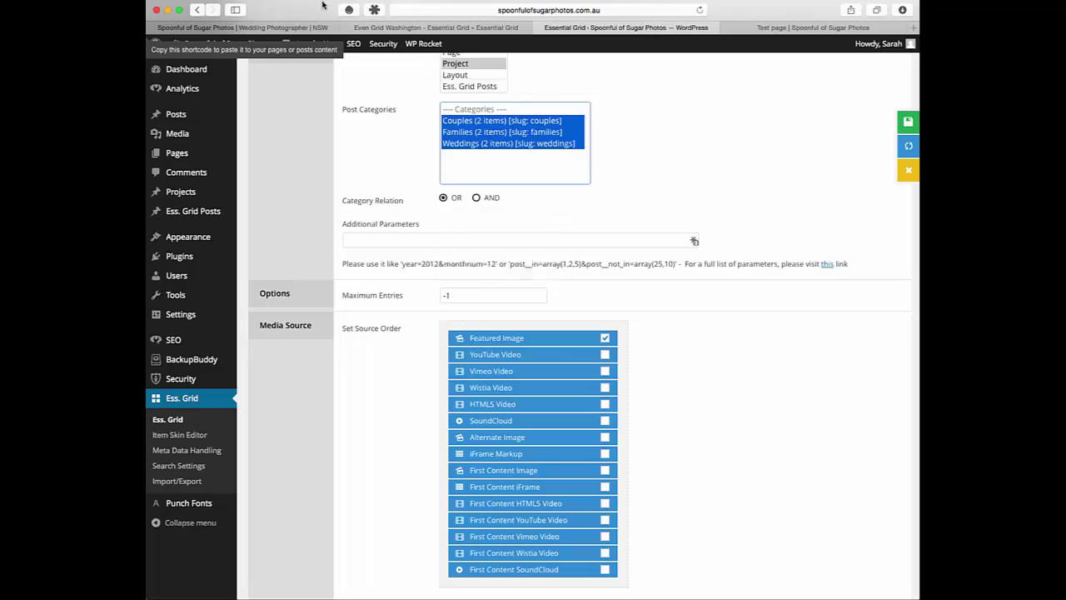
{"action": "left_click", "coordinate": [296, 28]}
{"action": "scroll", "coordinate": [898, 387], "scroll_direction": "down", "scroll_amount": 10}
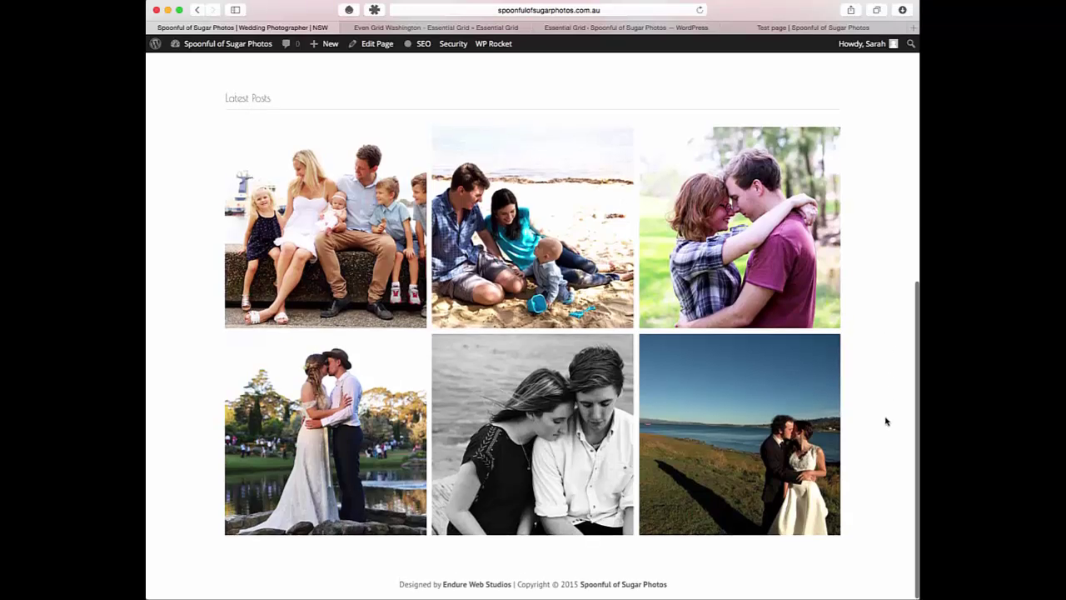
{"action": "scroll", "coordinate": [885, 386], "scroll_direction": "up", "scroll_amount": 2}
{"action": "scroll", "coordinate": [885, 383], "scroll_direction": "up", "scroll_amount": 7}
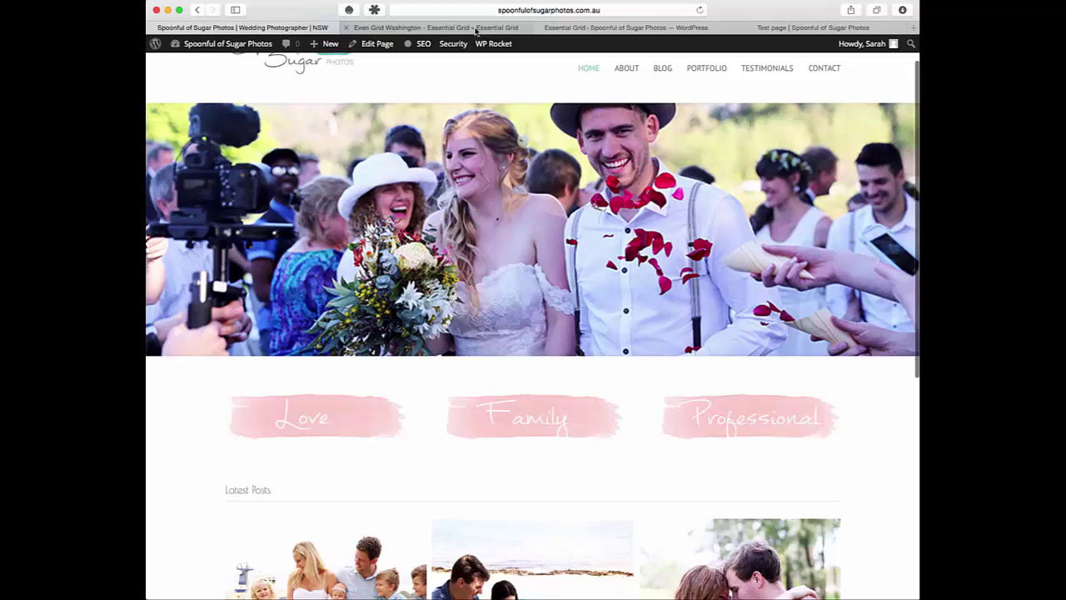
{"action": "left_click", "coordinate": [475, 29]}
{"action": "left_click", "coordinate": [583, 28]}
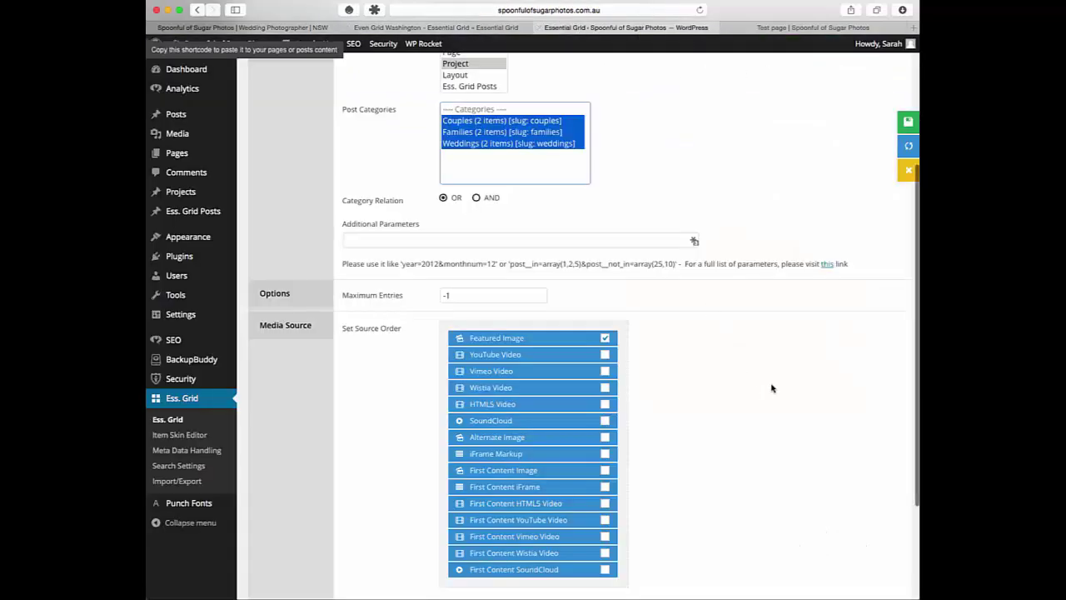
Keep Featured Image as the media source and refresh the grid preview
{"action": "scroll", "coordinate": [771, 388], "scroll_direction": "up", "scroll_amount": 2}
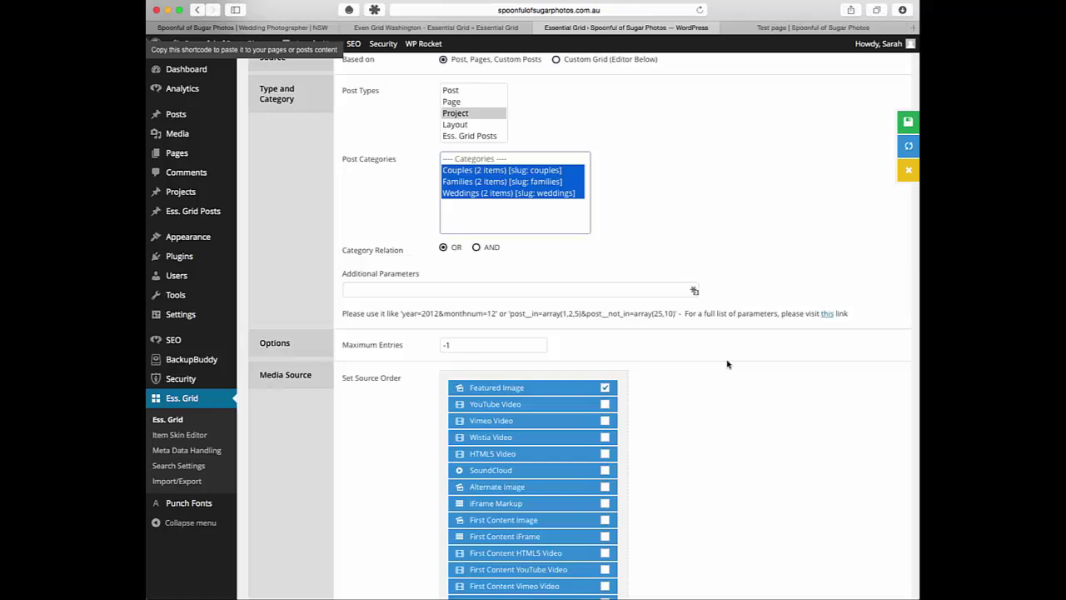
{"action": "scroll", "coordinate": [727, 364], "scroll_direction": "down", "scroll_amount": 4}
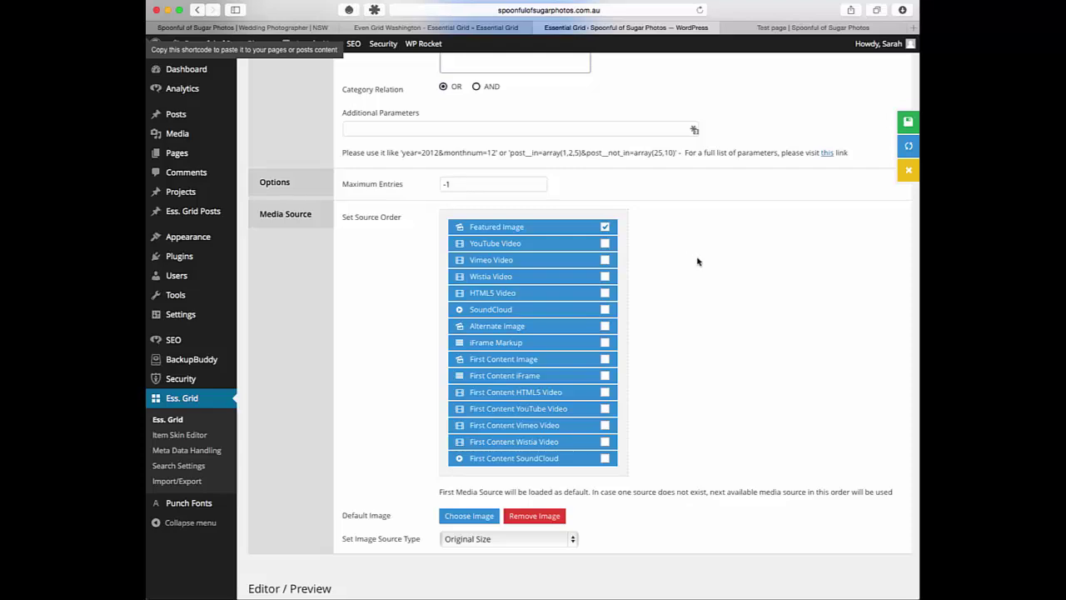
{"action": "scroll", "coordinate": [700, 262], "scroll_direction": "down", "scroll_amount": 1}
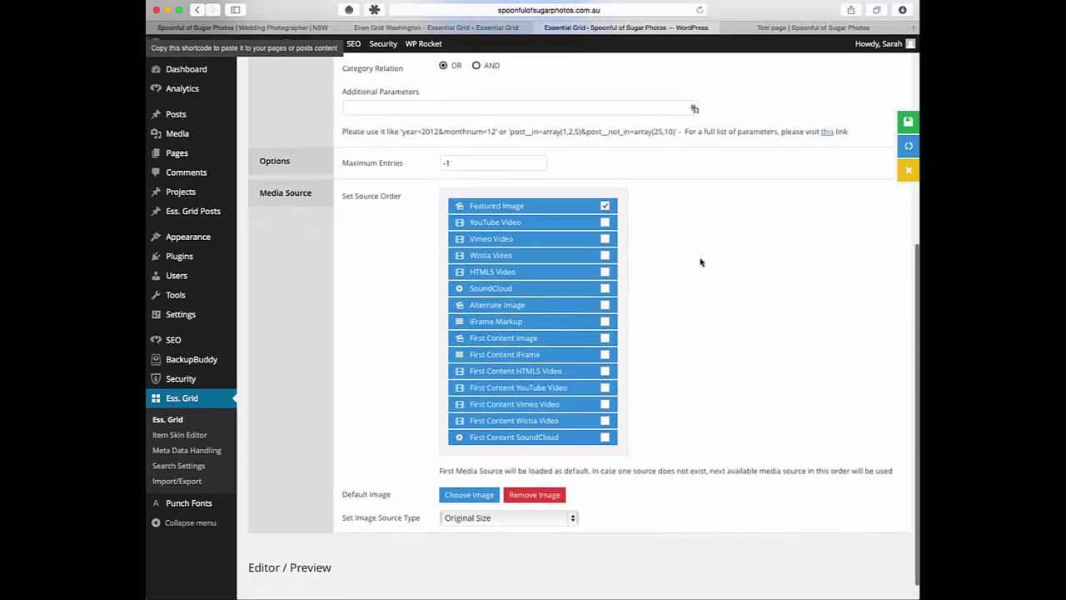
{"action": "scroll", "coordinate": [700, 259], "scroll_direction": "down", "scroll_amount": 2}
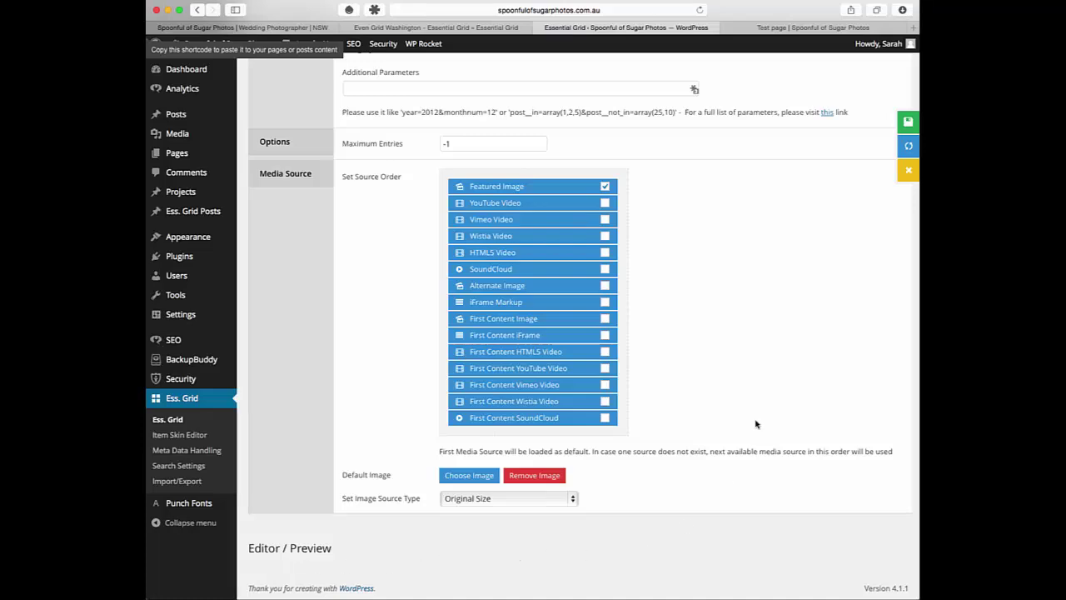
{"action": "left_click", "coordinate": [892, 148]}
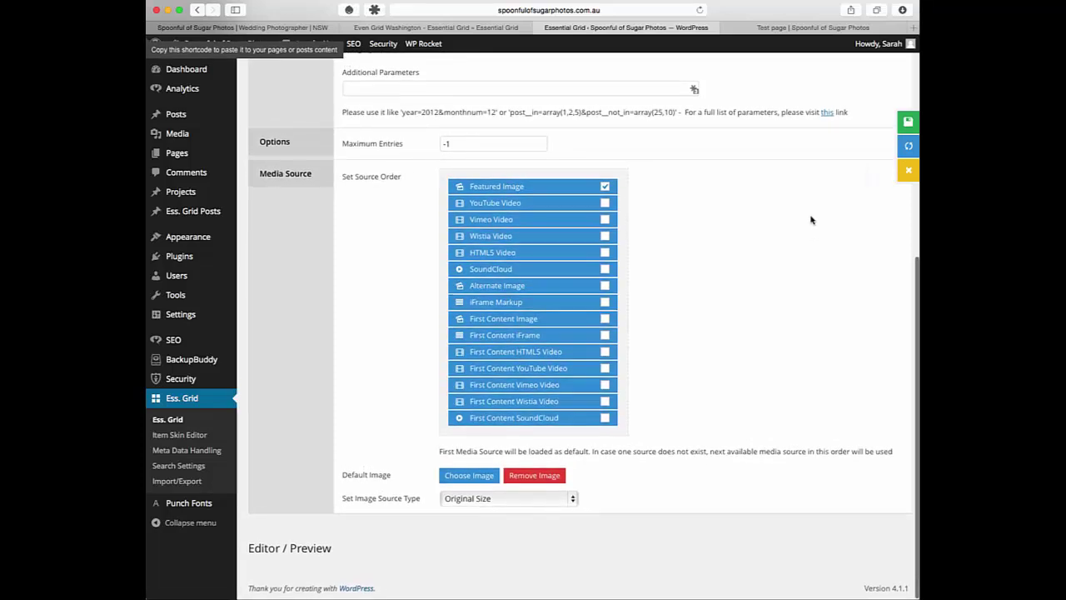
Save the Weddings grid and scroll through the preview of six project photos
{"action": "left_click", "coordinate": [898, 123]}
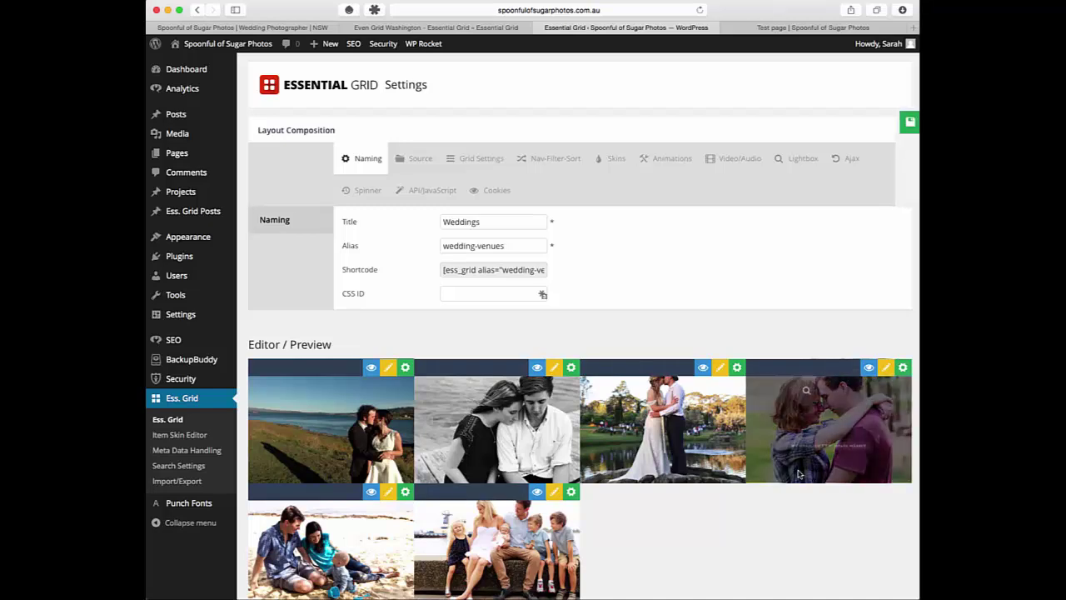
{"action": "scroll", "coordinate": [719, 577], "scroll_direction": "down", "scroll_amount": 1}
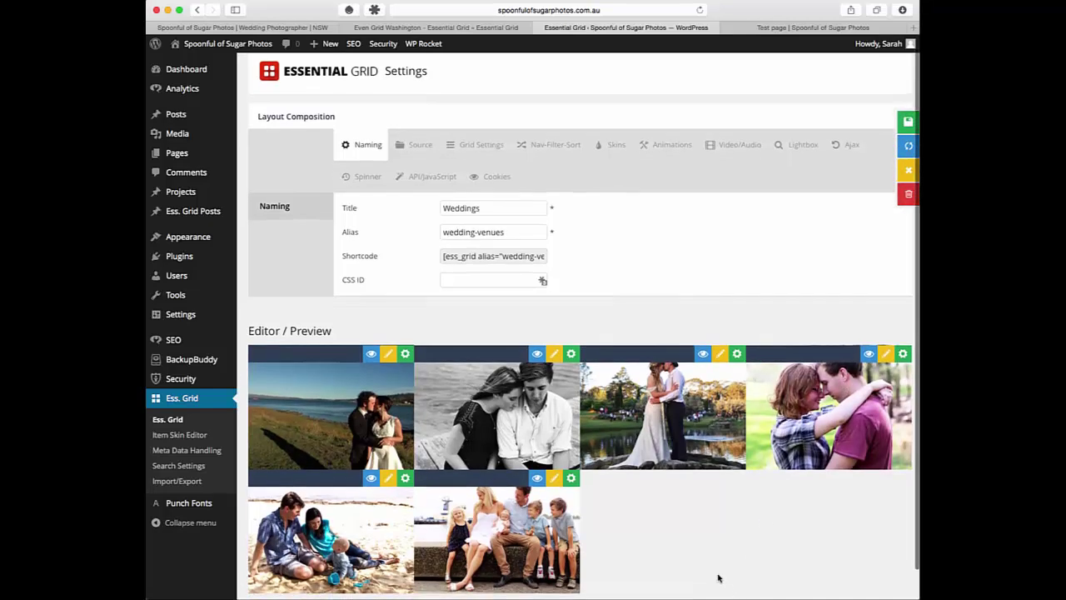
{"action": "scroll", "coordinate": [719, 577], "scroll_direction": "down", "scroll_amount": 1}
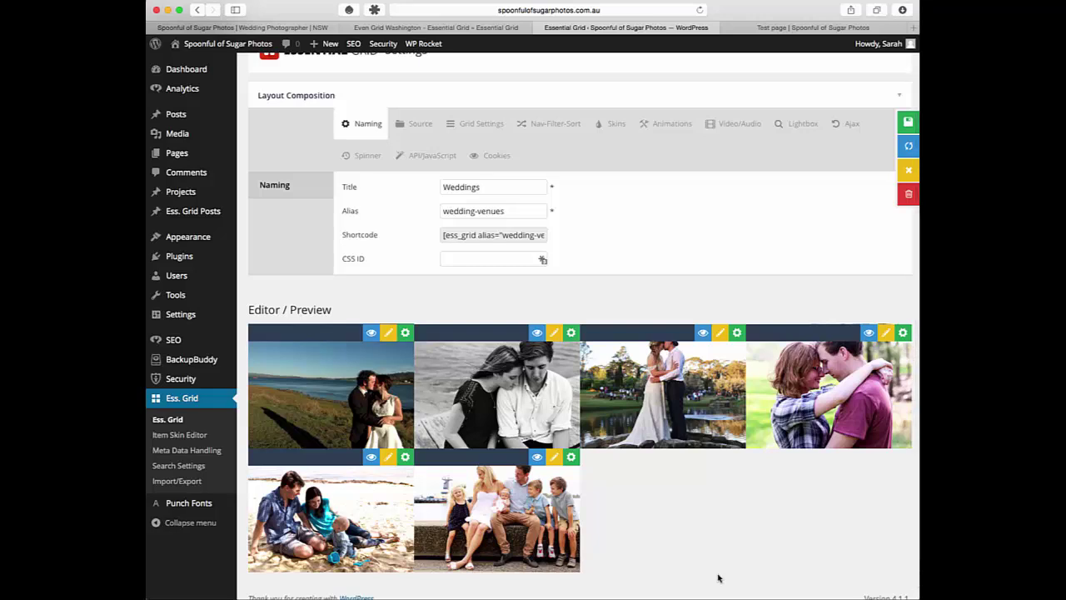
{"action": "scroll", "coordinate": [718, 577], "scroll_direction": "up", "scroll_amount": 1}
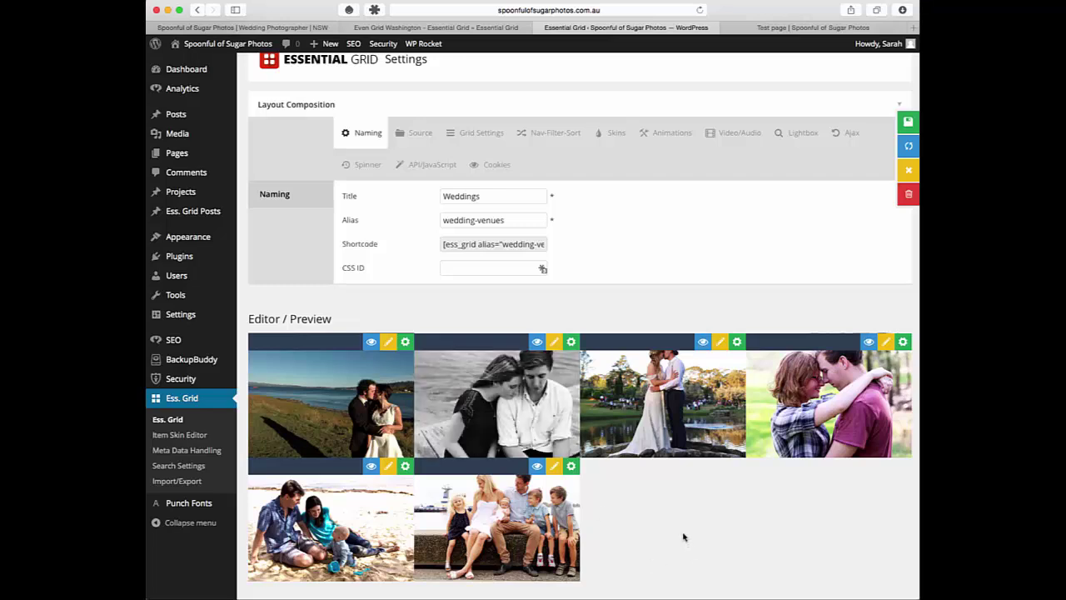
{"action": "scroll", "coordinate": [682, 537], "scroll_direction": "up", "scroll_amount": 1}
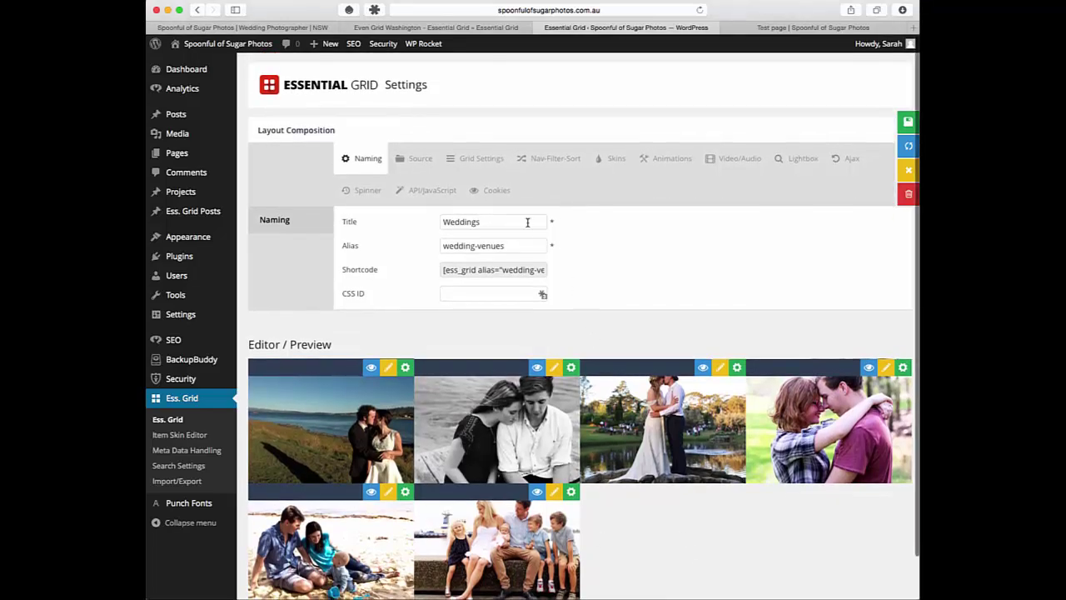
Open Grid Settings and review the Boxed, Even layout, 4:3 ratio and five-column options
{"action": "scroll", "coordinate": [474, 158], "scroll_direction": "down", "scroll_amount": 1}
{"action": "left_click", "coordinate": [479, 156]}
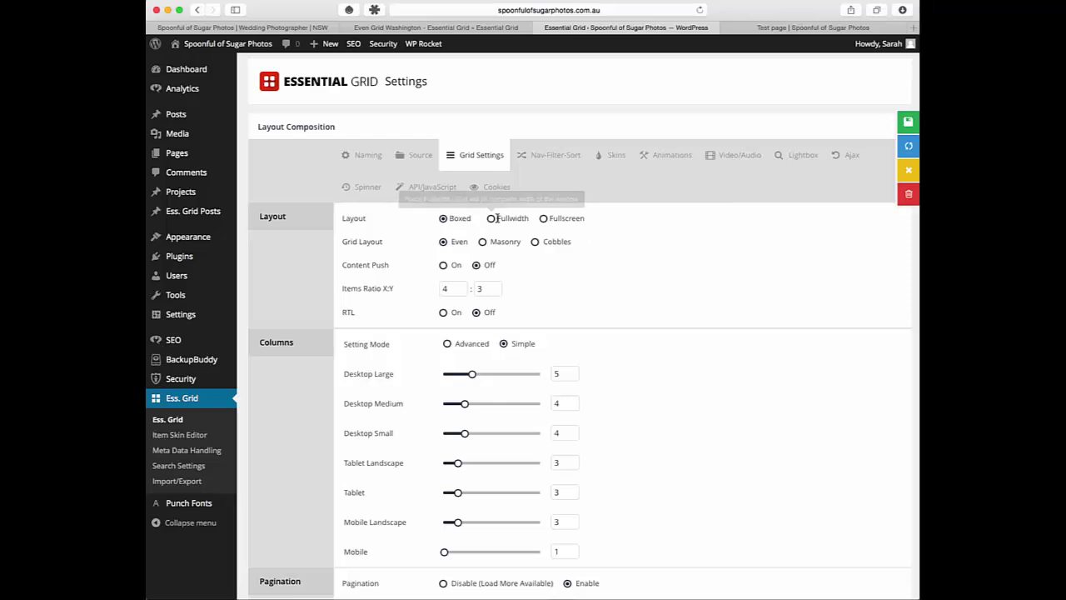
{"action": "scroll", "coordinate": [667, 250], "scroll_direction": "down", "scroll_amount": 1}
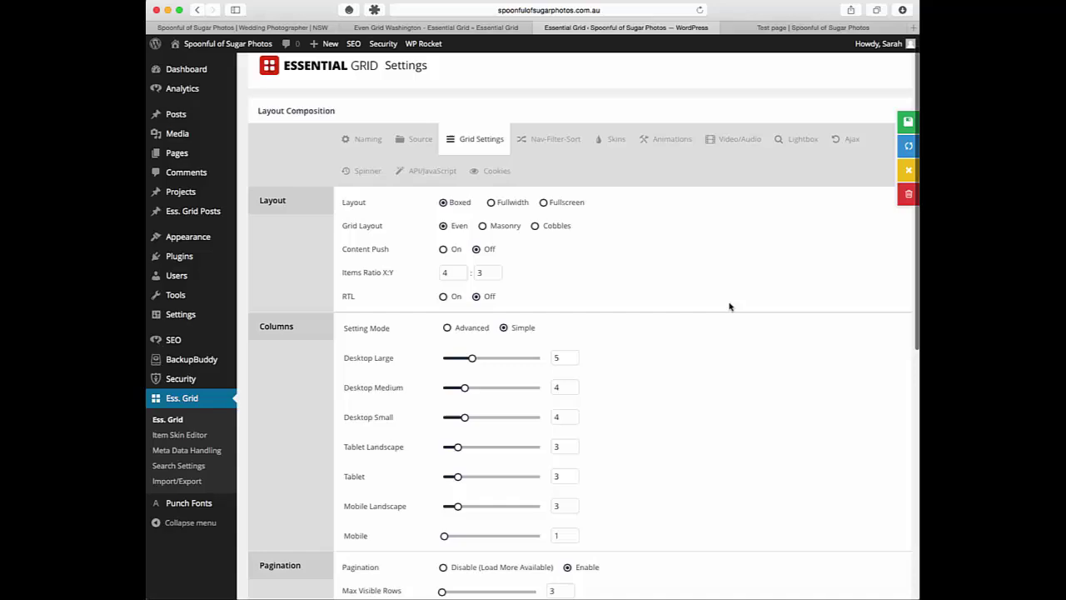
{"action": "scroll", "coordinate": [728, 305], "scroll_direction": "down", "scroll_amount": 10}
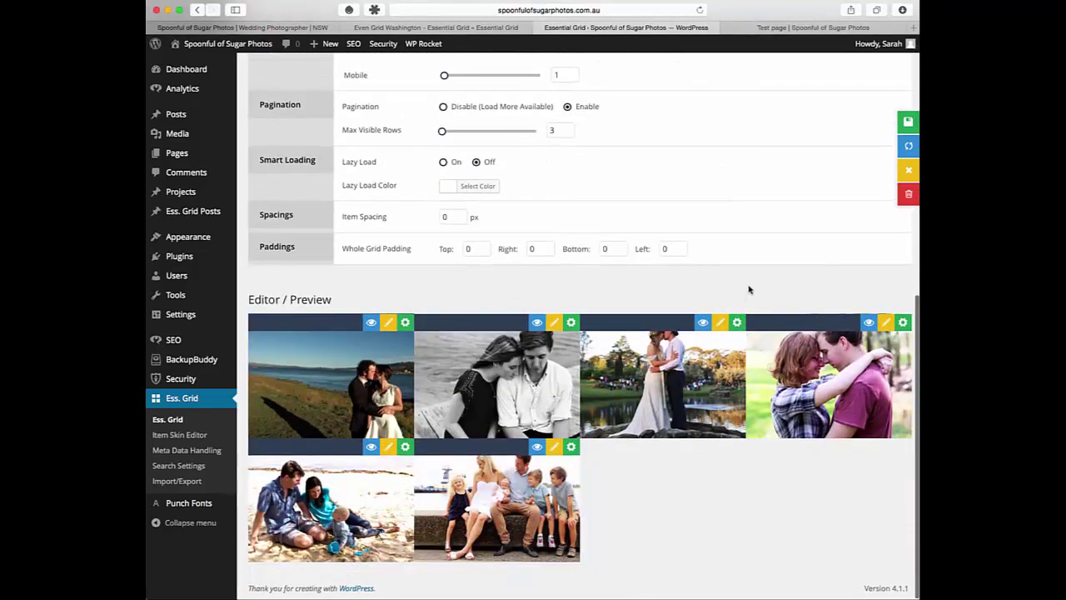
{"action": "scroll", "coordinate": [749, 289], "scroll_direction": "up", "scroll_amount": 12}
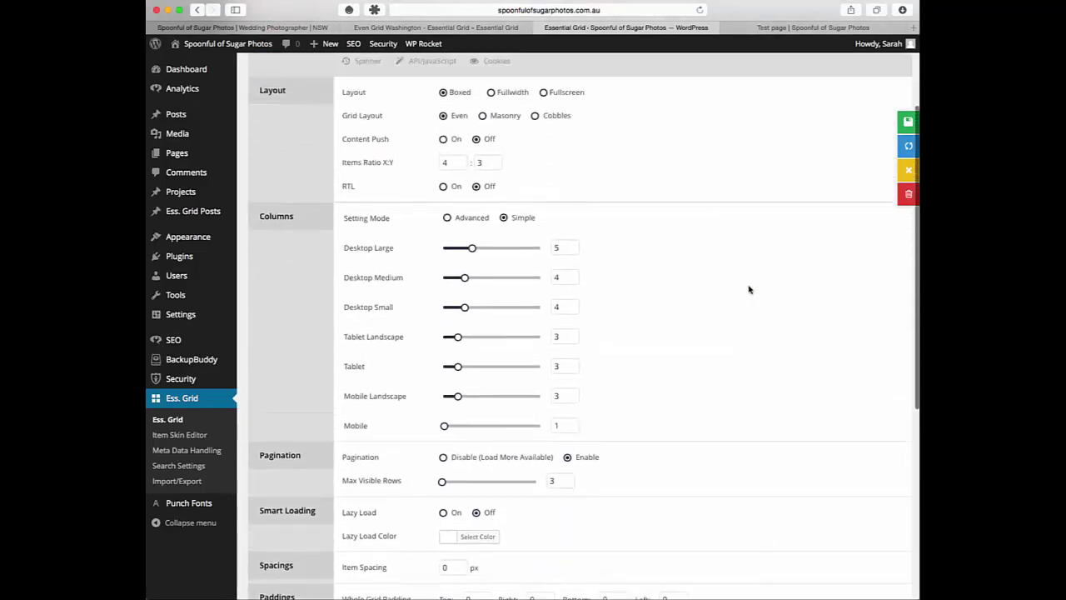
Set Grid Layout to Masonry, check the preview, then switch it to Cobbles
{"action": "left_click", "coordinate": [482, 238]}
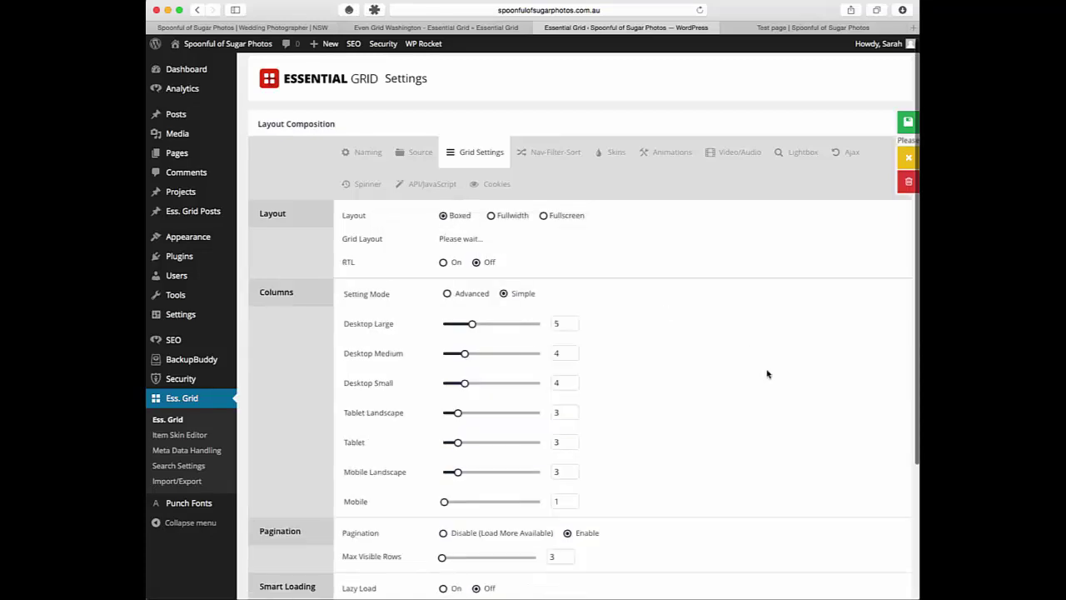
{"action": "scroll", "coordinate": [767, 374], "scroll_direction": "down", "scroll_amount": 5}
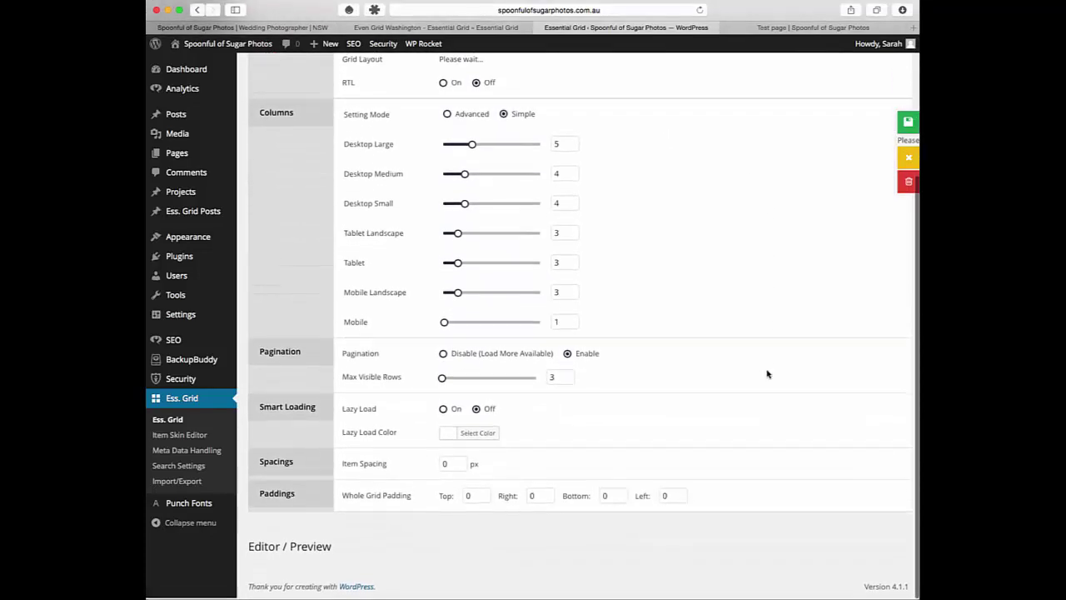
{"action": "scroll", "coordinate": [767, 374], "scroll_direction": "down", "scroll_amount": 6}
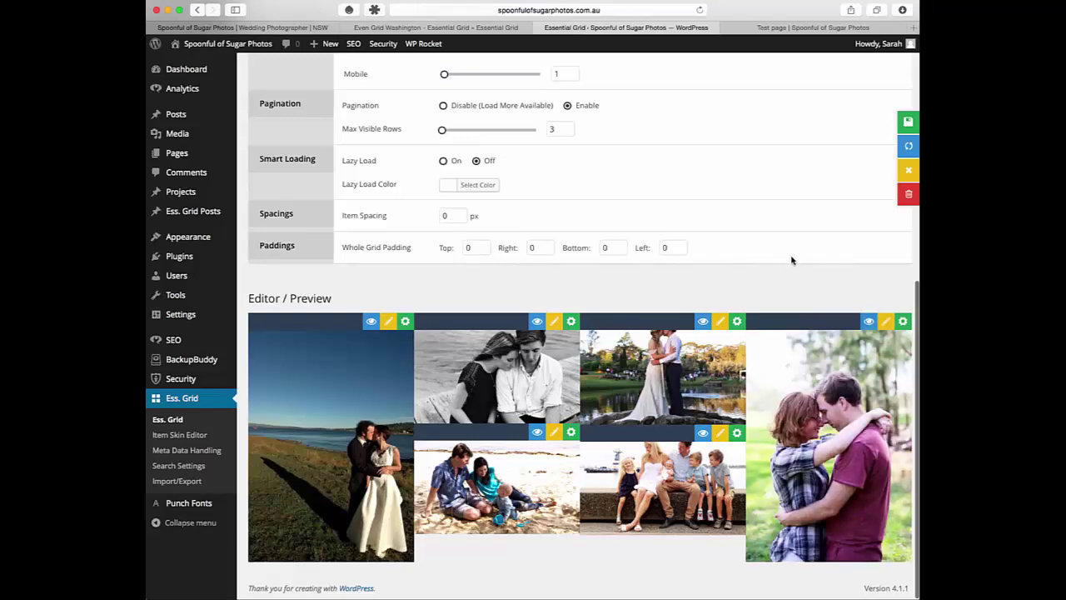
{"action": "scroll", "coordinate": [766, 240], "scroll_direction": "up", "scroll_amount": 10}
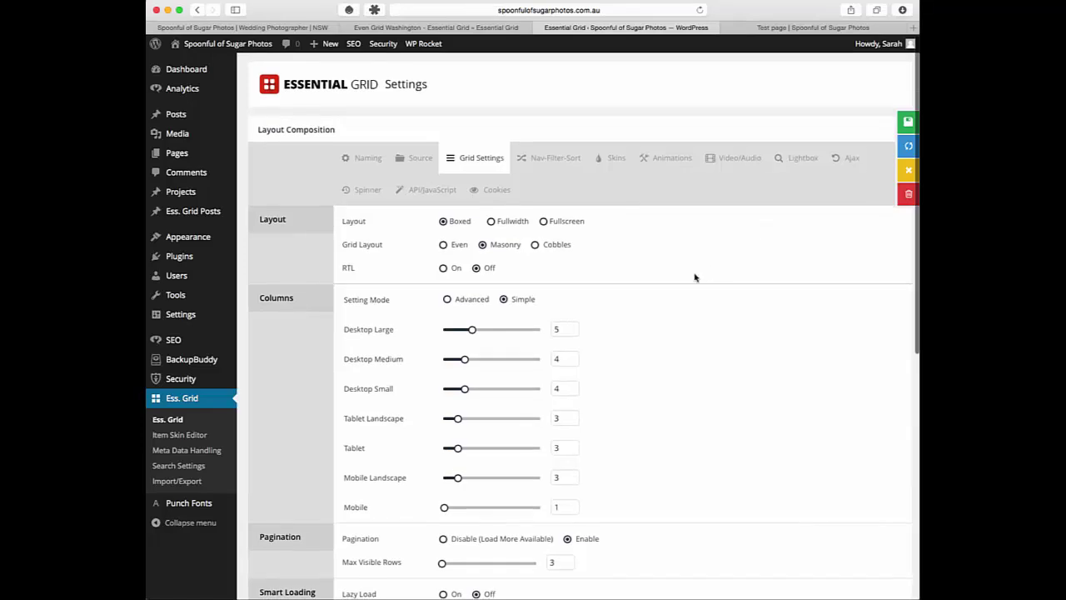
{"action": "scroll", "coordinate": [694, 278], "scroll_direction": "down", "scroll_amount": 1}
{"action": "left_click", "coordinate": [541, 229]}
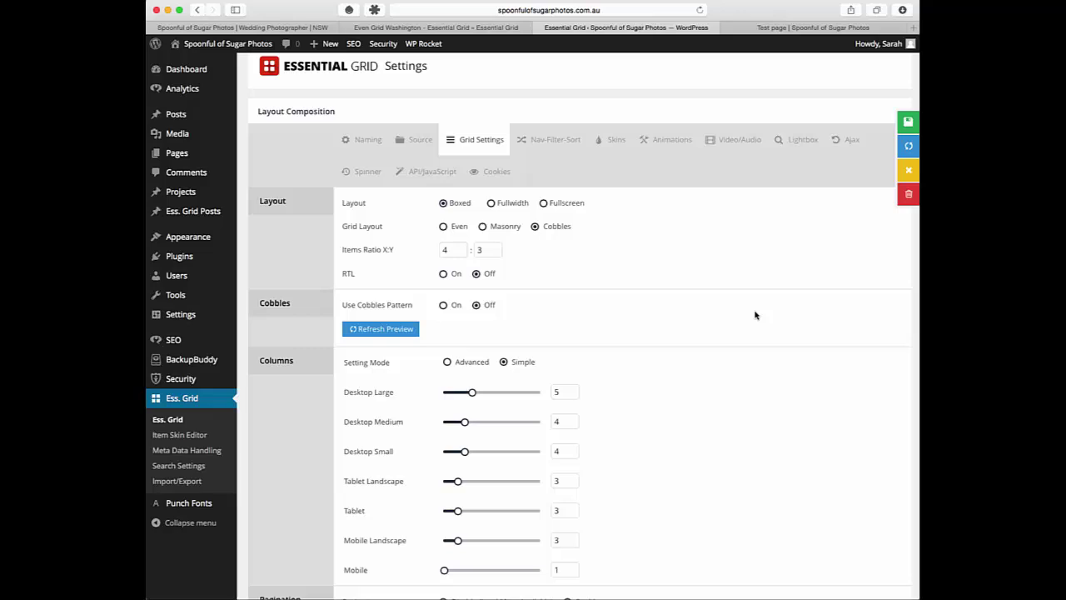
Turn on Use Cobbles Pattern with three tiles sized 1:1, 2:1, 1:1
{"action": "left_click", "coordinate": [443, 305]}
{"action": "left_click", "coordinate": [381, 329]}
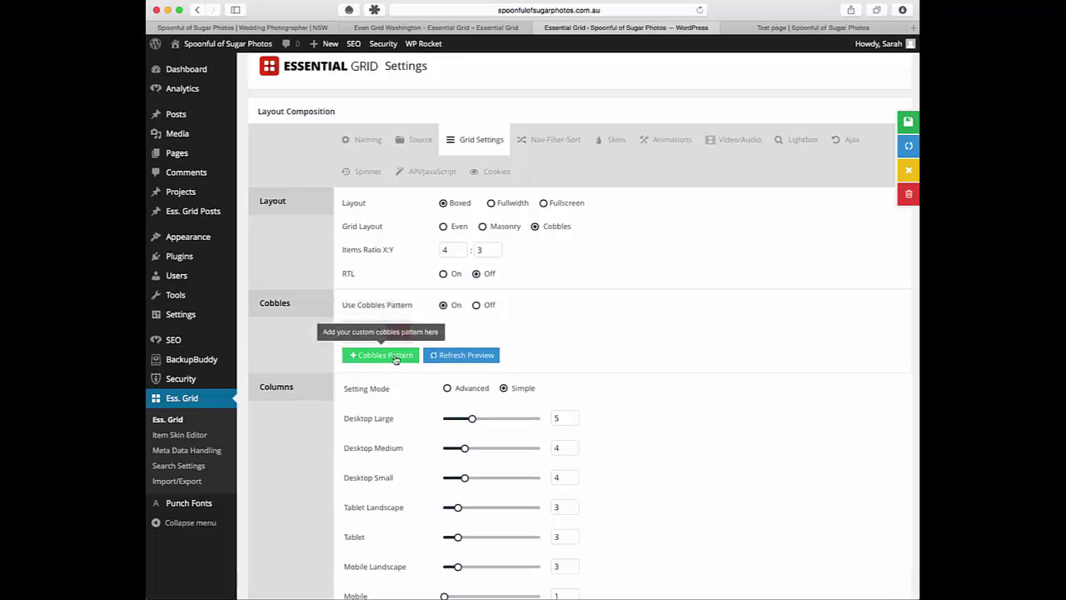
{"action": "left_click", "coordinate": [398, 364]}
{"action": "left_click", "coordinate": [398, 364]}
{"action": "left_click", "coordinate": [439, 332]}
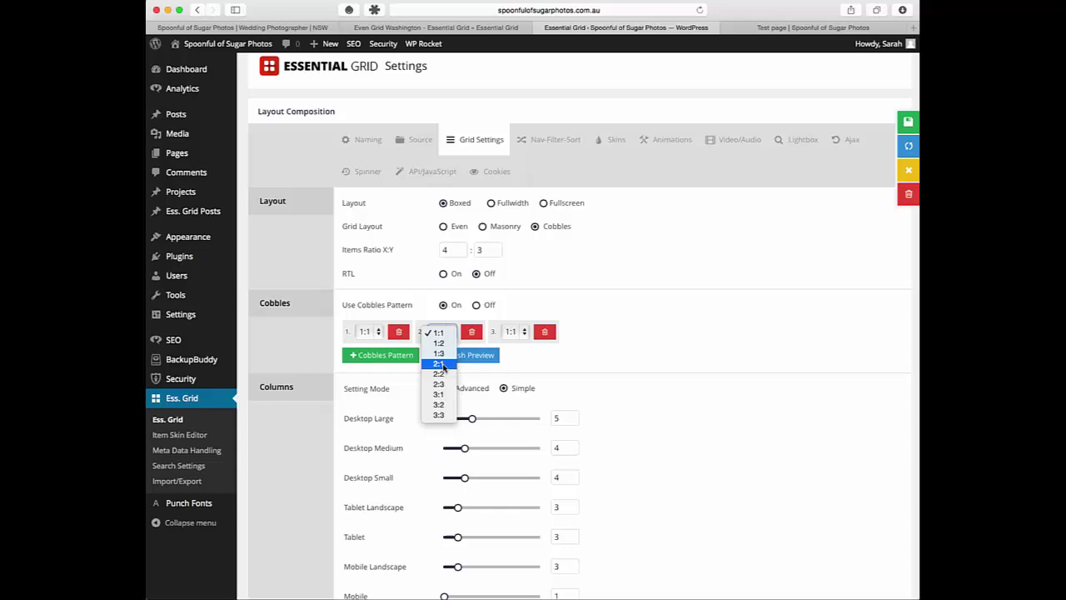
{"action": "left_click", "coordinate": [439, 364]}
Refresh the preview and inspect the wider middle tiles of the cobbles pattern
{"action": "left_click", "coordinate": [460, 356]}
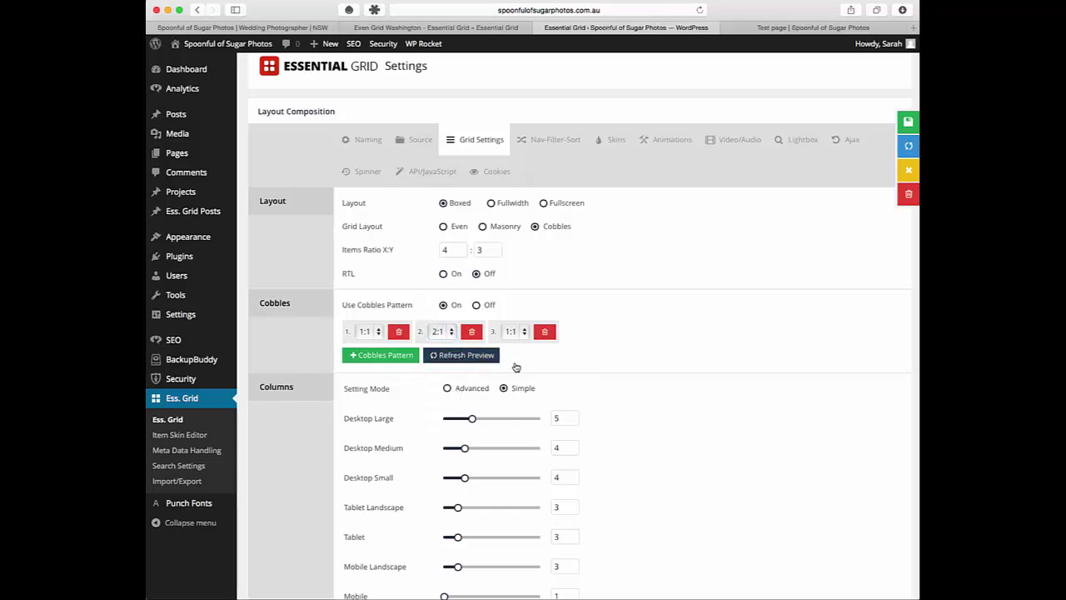
{"action": "scroll", "coordinate": [853, 411], "scroll_direction": "down", "scroll_amount": 3}
{"action": "scroll", "coordinate": [853, 410], "scroll_direction": "down", "scroll_amount": 9}
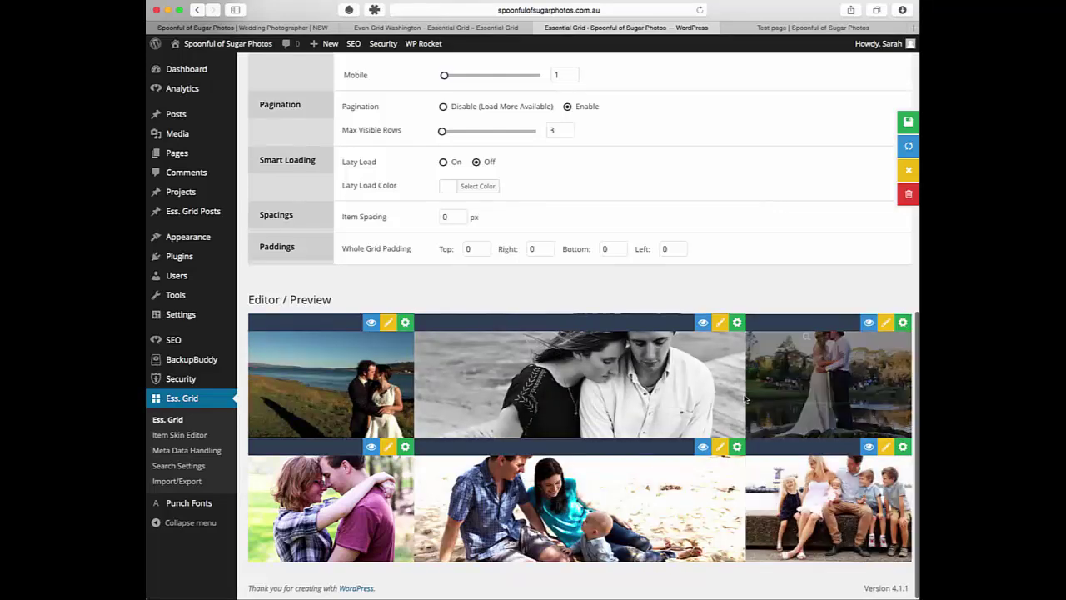
{"action": "scroll", "coordinate": [803, 225], "scroll_direction": "up", "scroll_amount": 3}
{"action": "scroll", "coordinate": [802, 225], "scroll_direction": "up", "scroll_amount": 6}
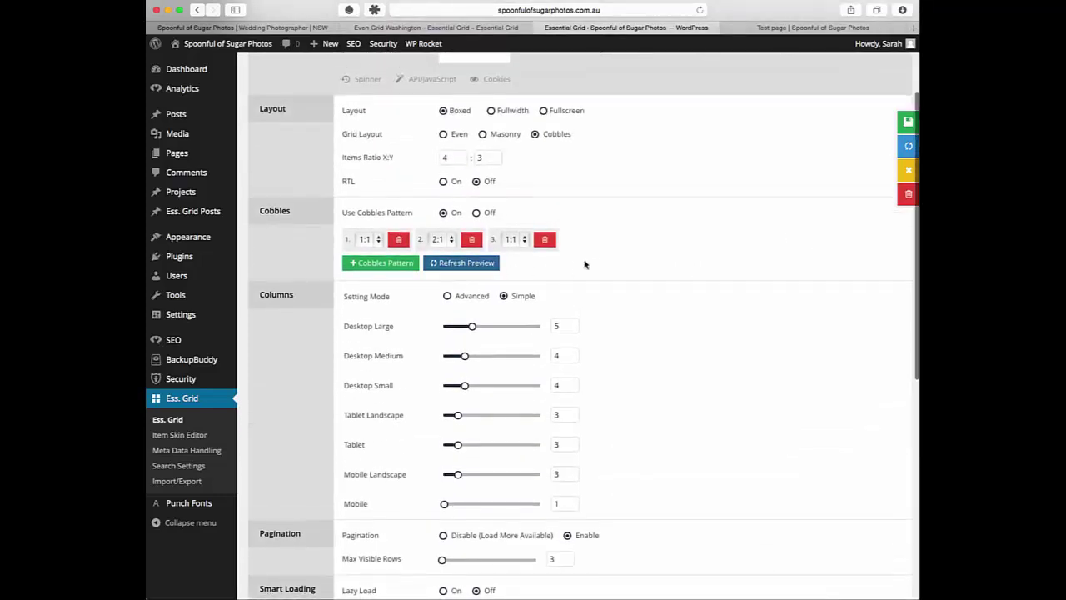
{"action": "scroll", "coordinate": [730, 268], "scroll_direction": "down", "scroll_amount": 1}
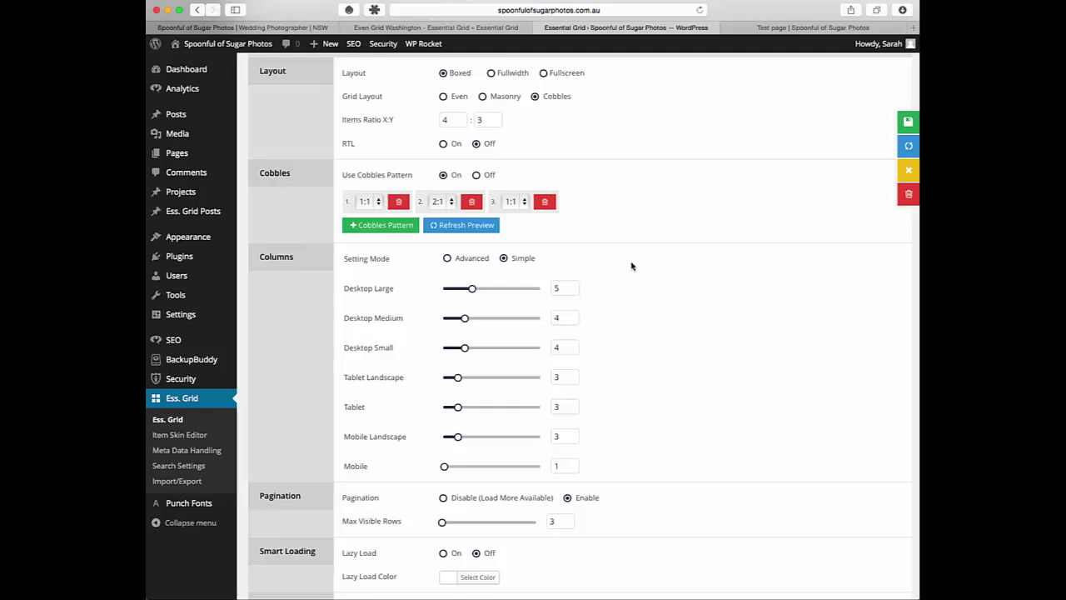
{"action": "scroll", "coordinate": [641, 290], "scroll_direction": "down", "scroll_amount": 1}
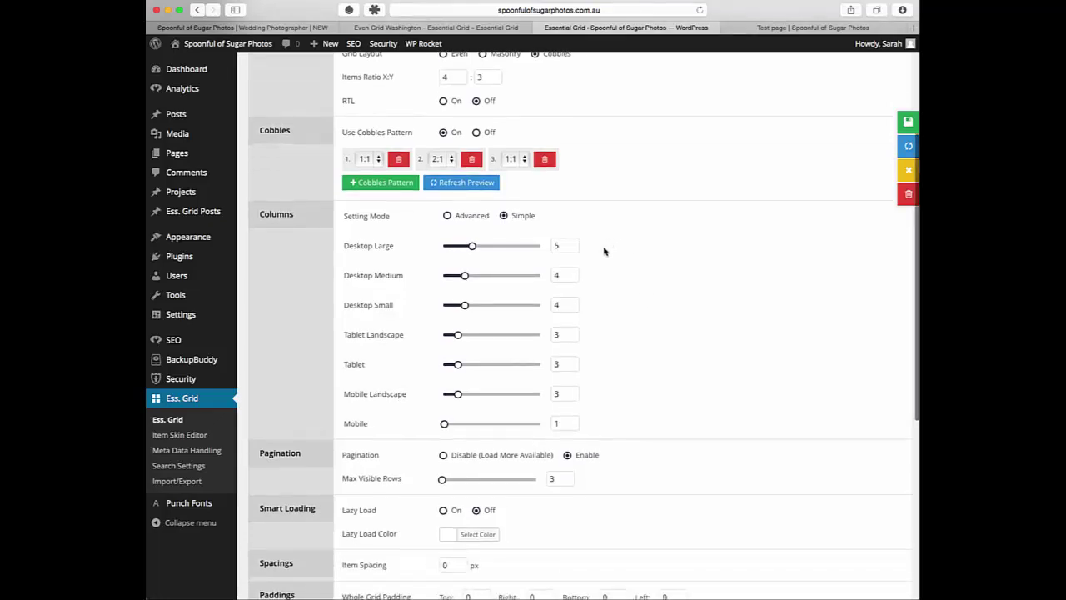
{"action": "scroll", "coordinate": [635, 311], "scroll_direction": "up", "scroll_amount": 2}
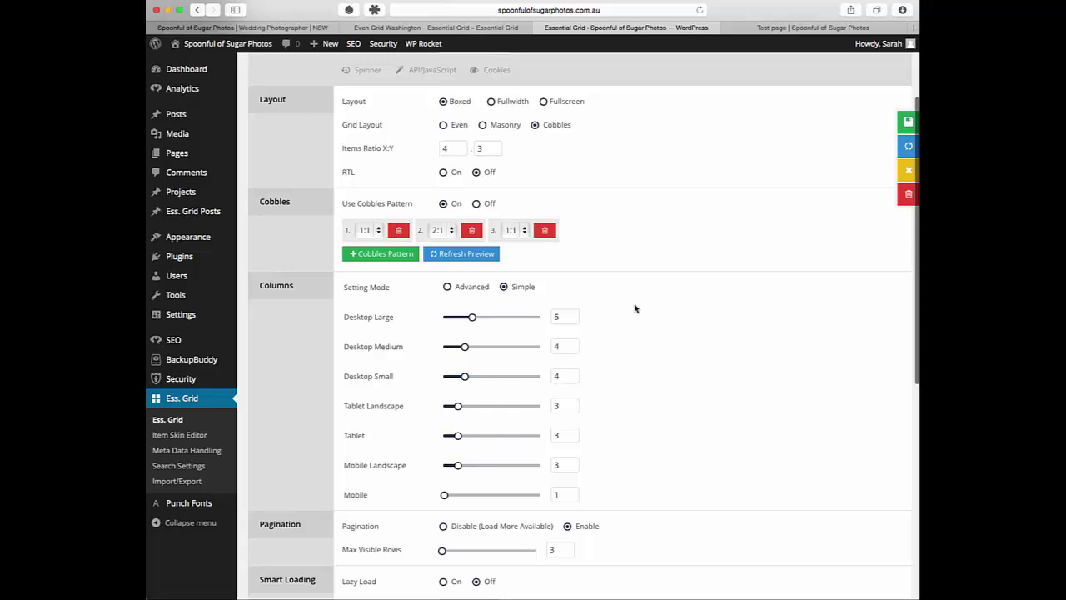
Turn off Use Cobbles Pattern, set Grid Layout back to Even, and check the uniform tiles
{"action": "left_click", "coordinate": [476, 204]}
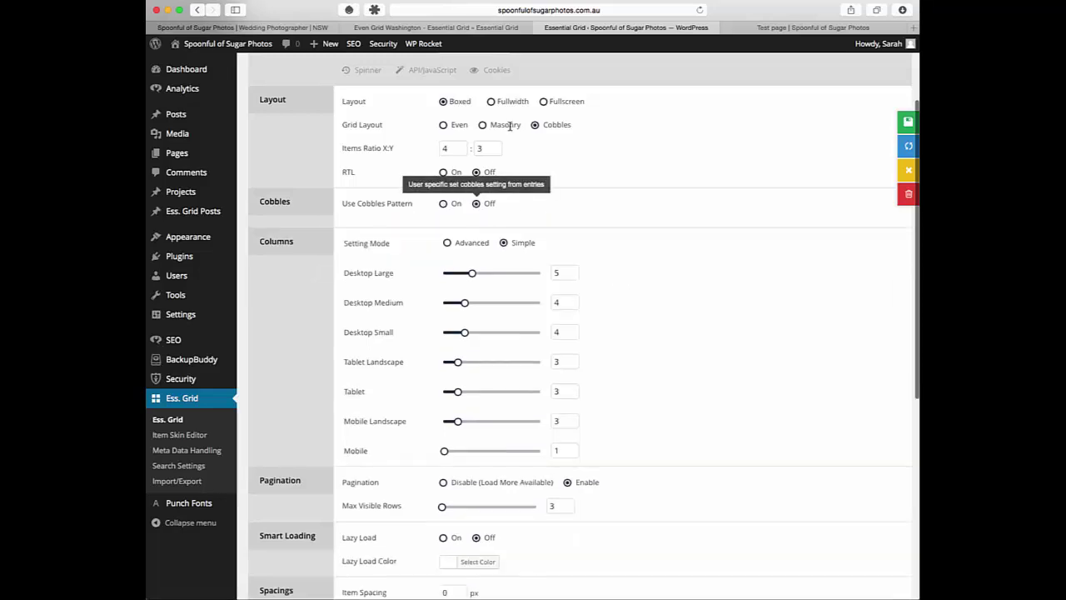
{"action": "left_click", "coordinate": [443, 124]}
{"action": "scroll", "coordinate": [721, 256], "scroll_direction": "down", "scroll_amount": 3}
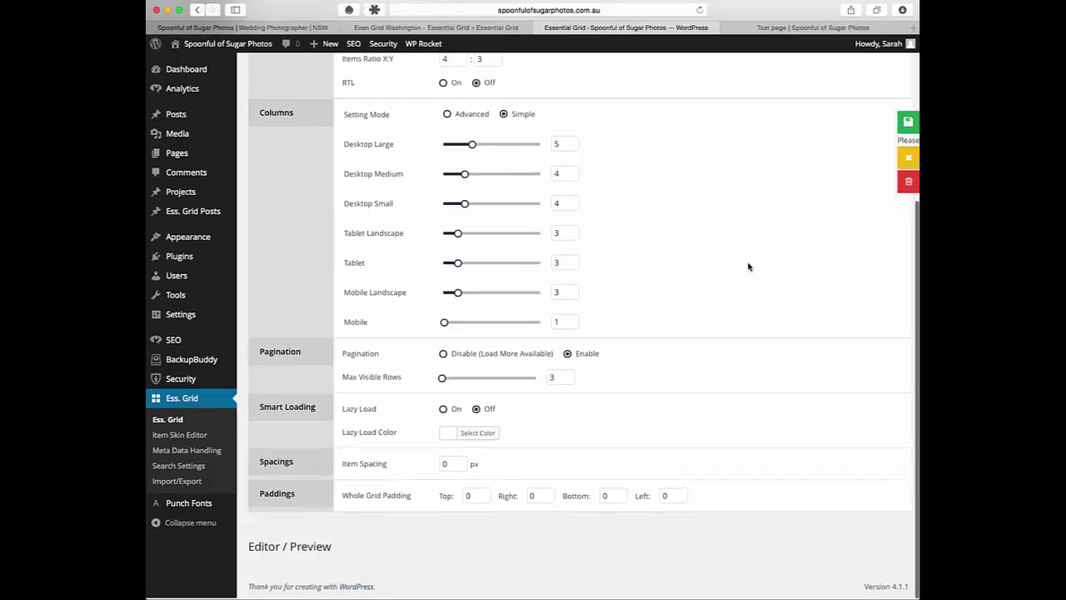
{"action": "scroll", "coordinate": [748, 267], "scroll_direction": "down", "scroll_amount": 5}
{"action": "scroll", "coordinate": [748, 266], "scroll_direction": "down", "scroll_amount": 5}
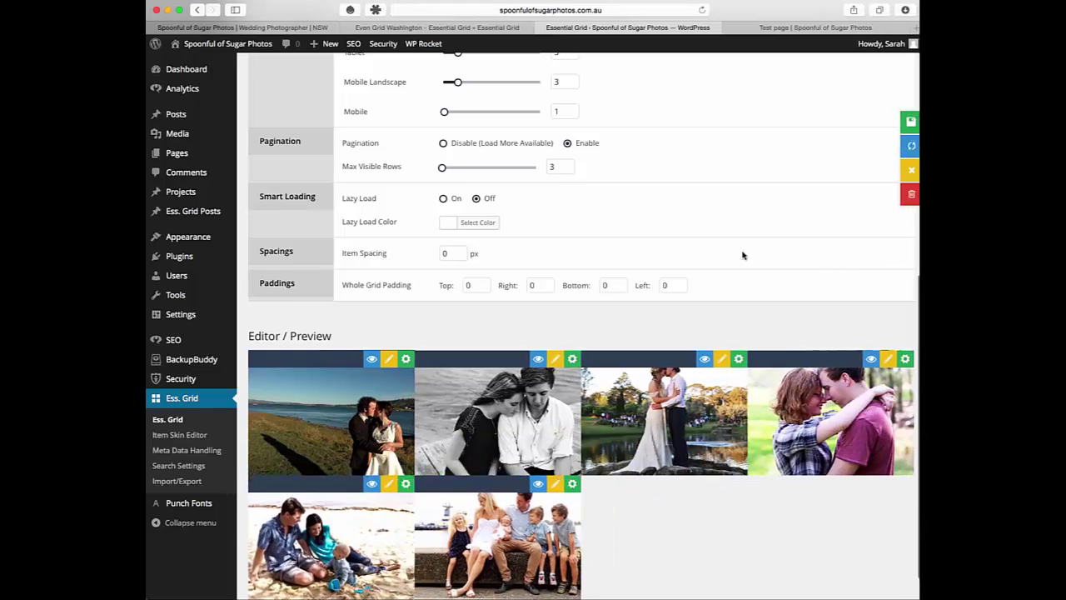
{"action": "scroll", "coordinate": [743, 256], "scroll_direction": "up", "scroll_amount": 5}
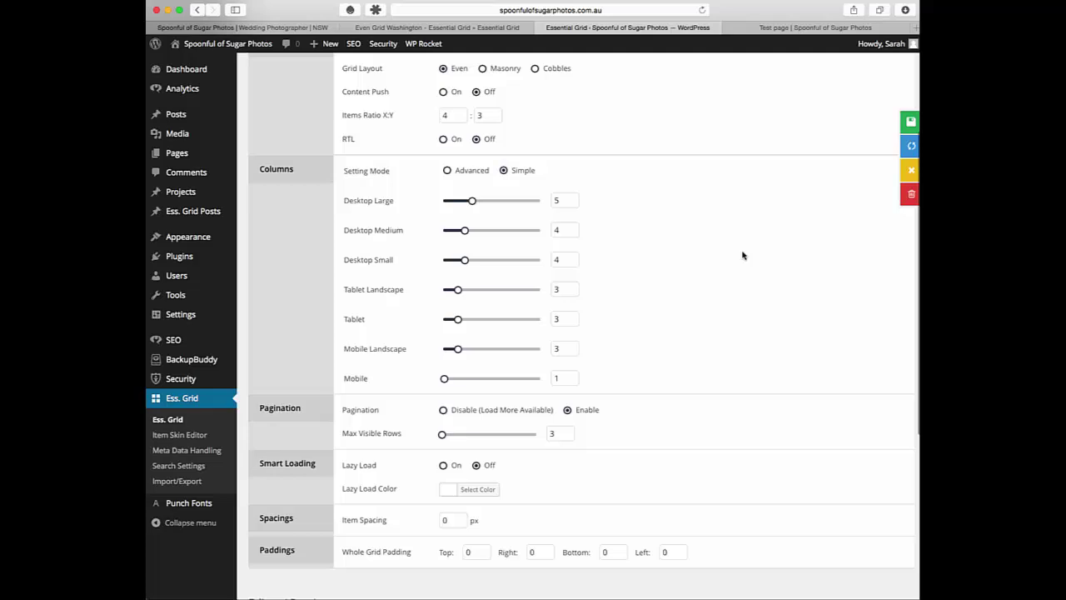
{"action": "scroll", "coordinate": [743, 255], "scroll_direction": "down", "scroll_amount": 1}
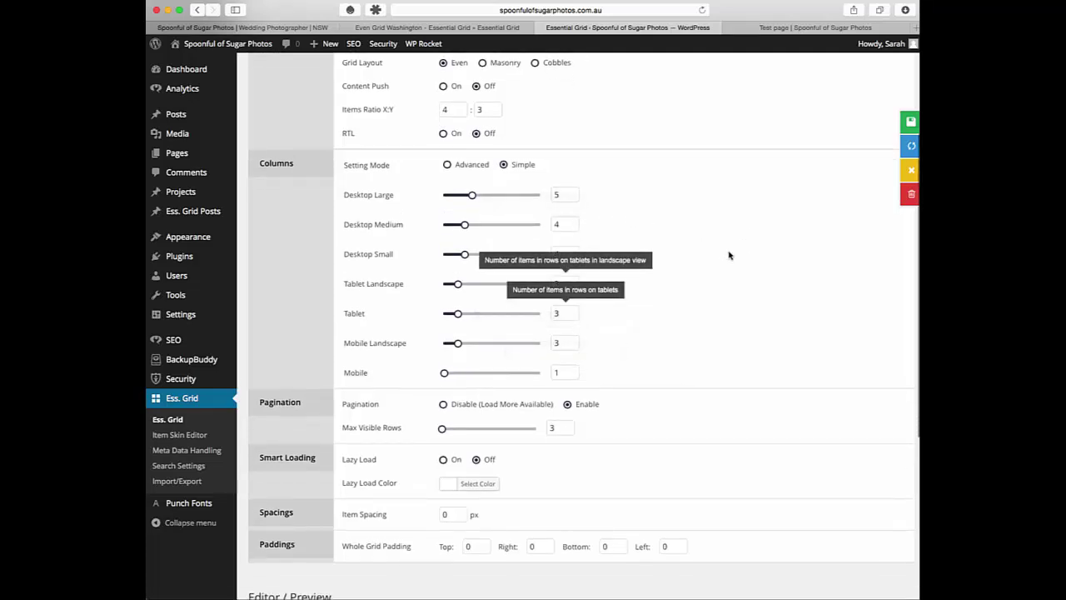
{"action": "left_click", "coordinate": [261, 30]}
{"action": "scroll", "coordinate": [905, 414], "scroll_direction": "down", "scroll_amount": 8}
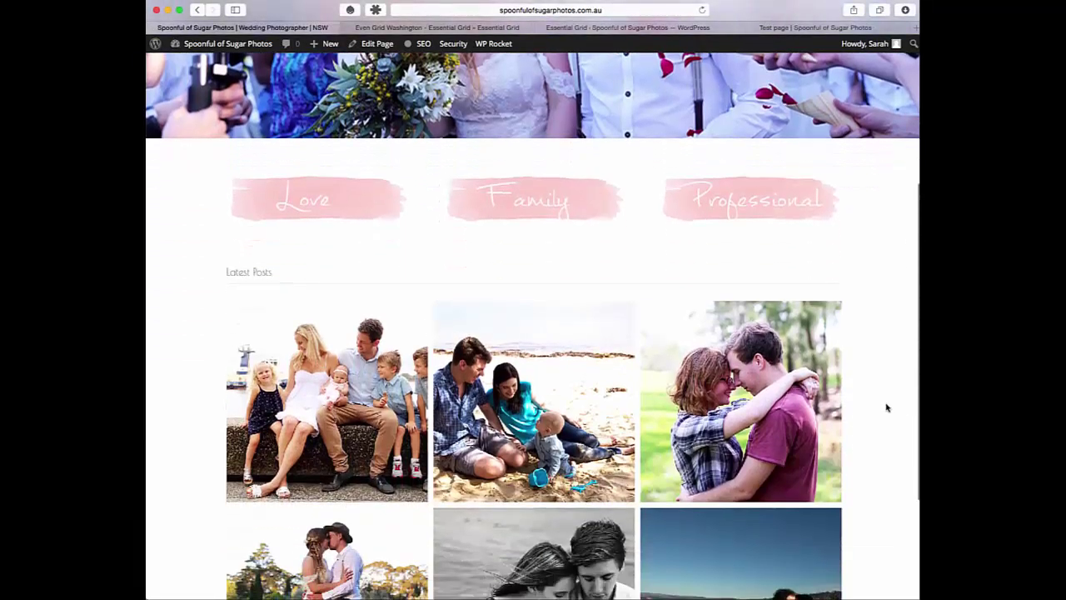
{"action": "scroll", "coordinate": [888, 408], "scroll_direction": "up", "scroll_amount": 3}
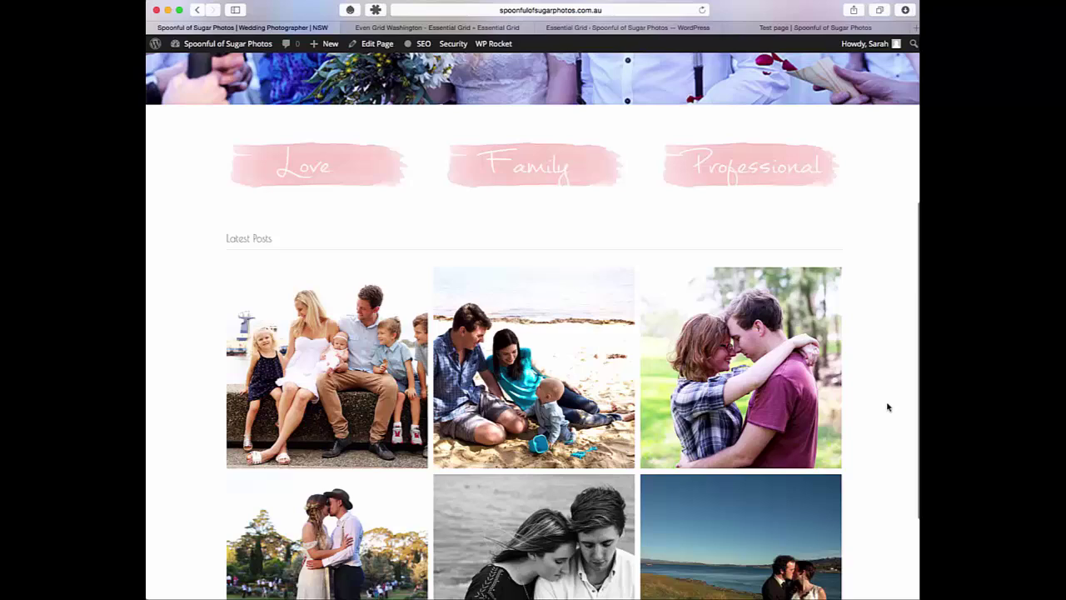
{"action": "scroll", "coordinate": [888, 407], "scroll_direction": "up", "scroll_amount": 2}
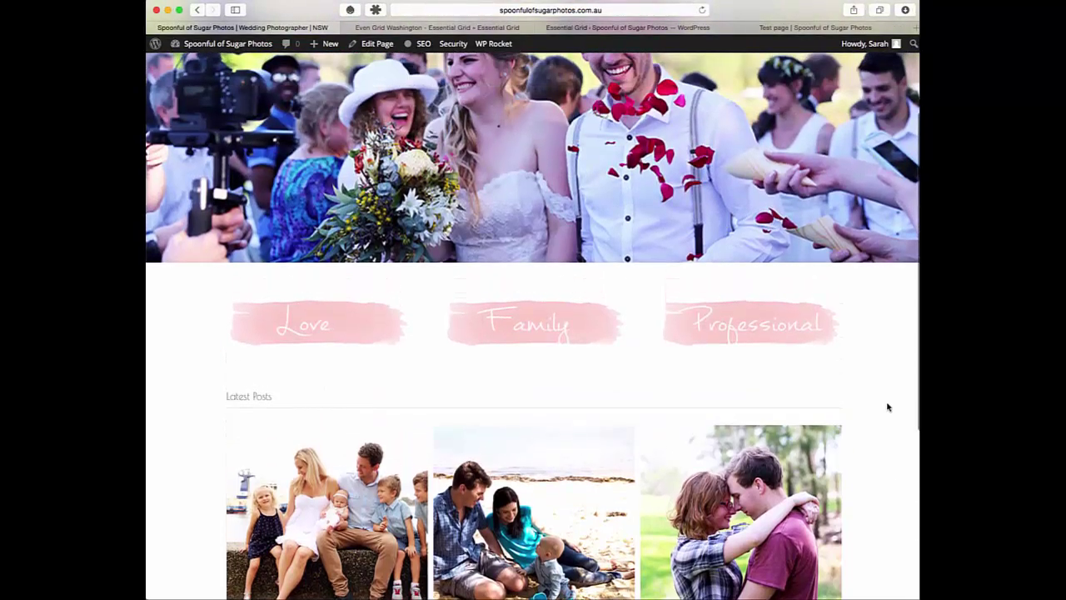
{"action": "left_click", "coordinate": [592, 29]}
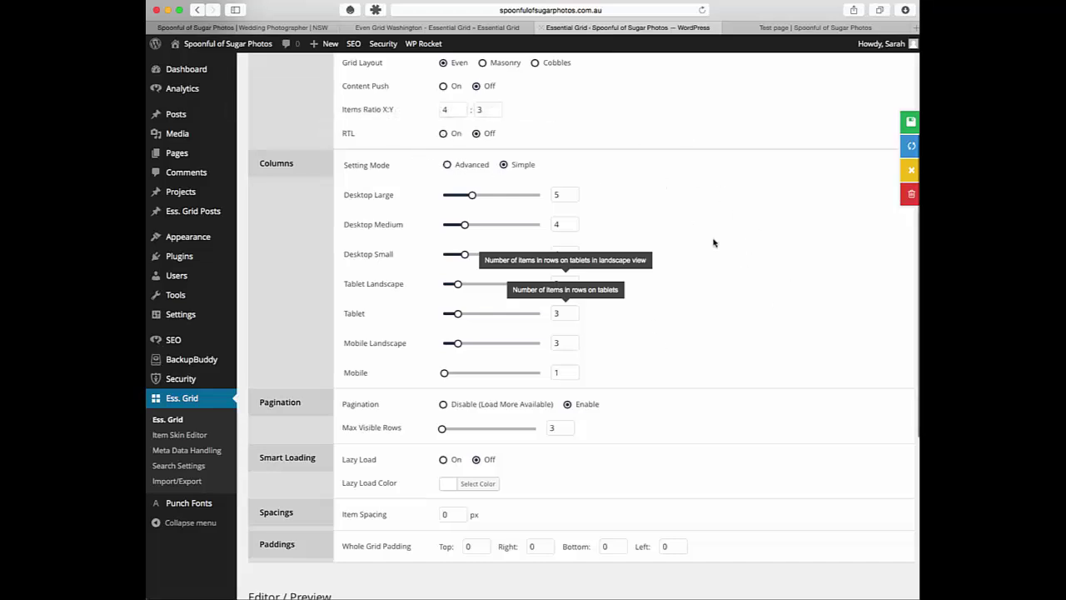
Disable pagination so Load More is available, and pick a More Button load type
{"action": "scroll", "coordinate": [701, 337], "scroll_direction": "down", "scroll_amount": 3}
{"action": "scroll", "coordinate": [654, 321], "scroll_direction": "down", "scroll_amount": 2}
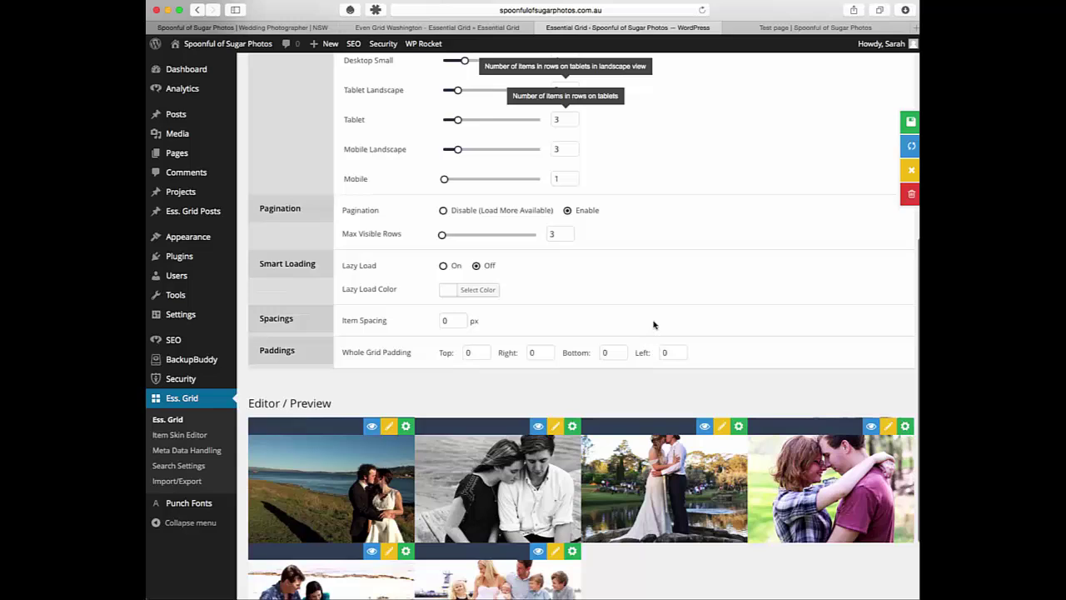
{"action": "scroll", "coordinate": [772, 252], "scroll_direction": "down", "scroll_amount": 1}
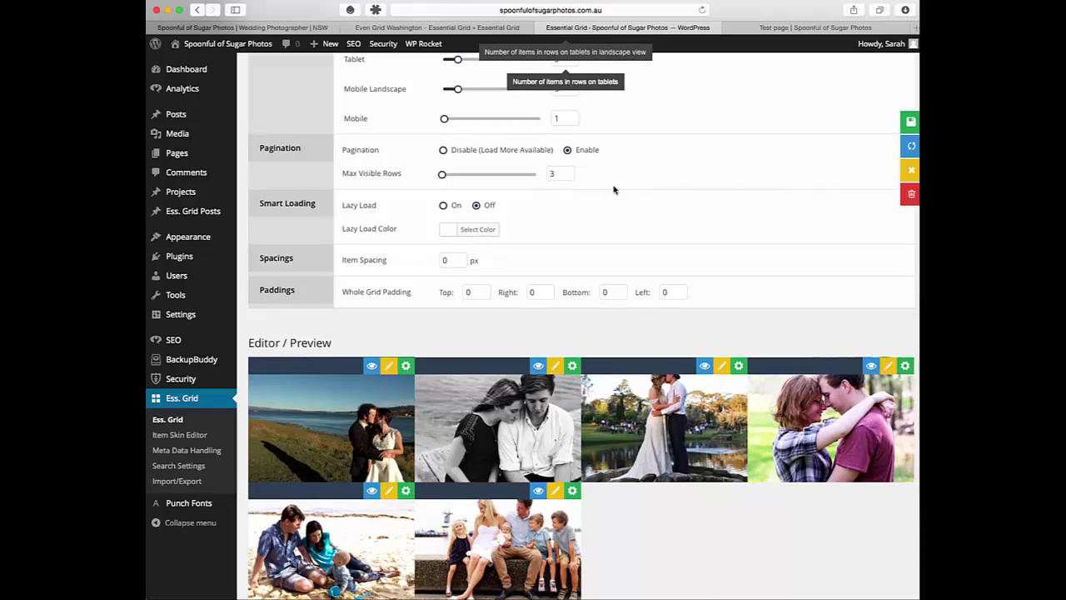
{"action": "left_click", "coordinate": [443, 149]}
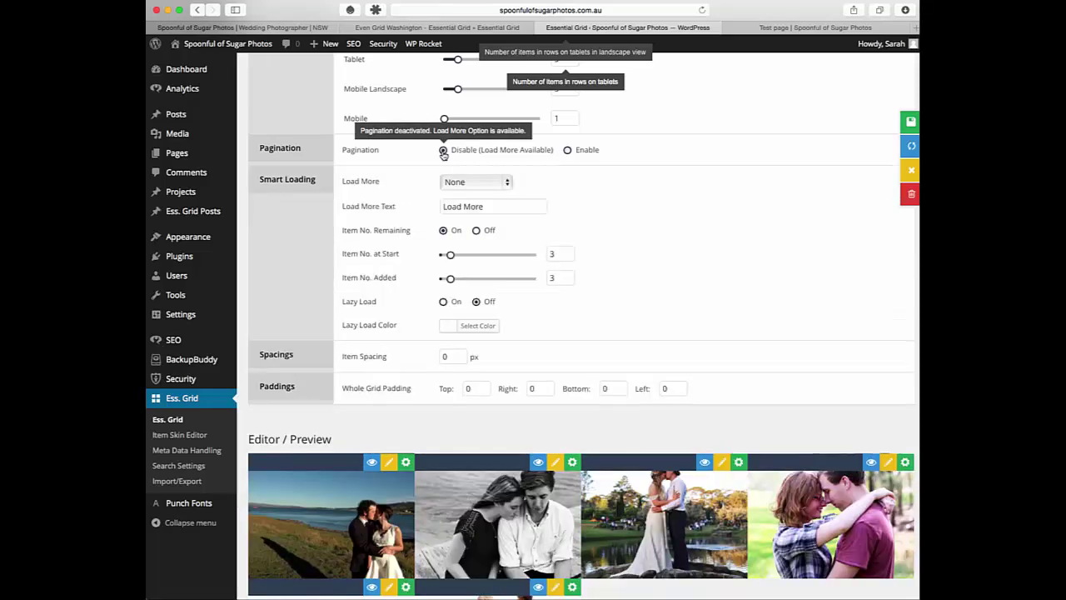
{"action": "left_click", "coordinate": [504, 181]}
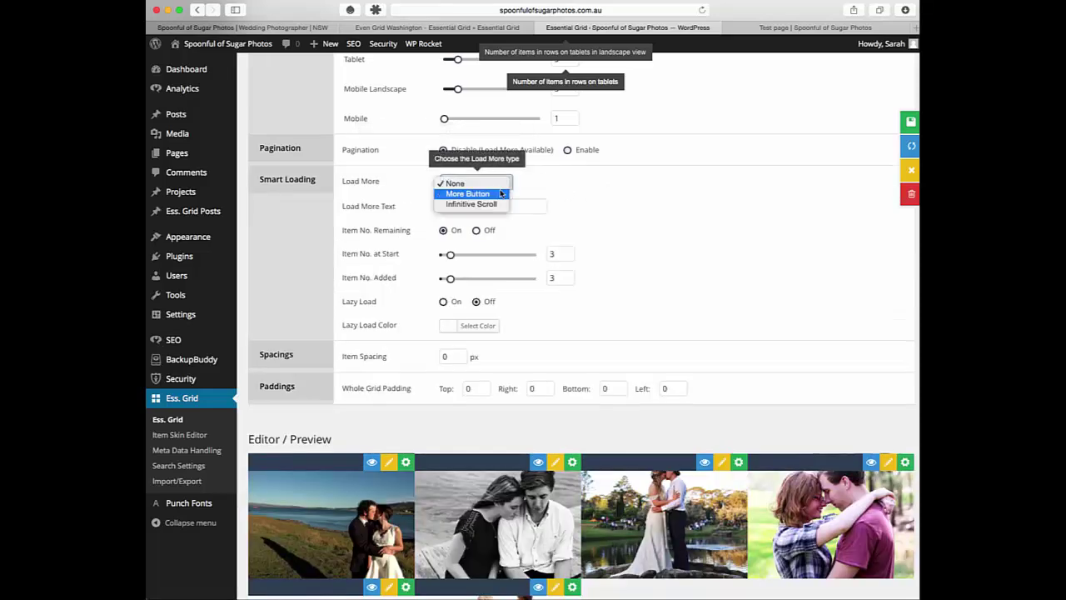
{"action": "left_click", "coordinate": [498, 195]}
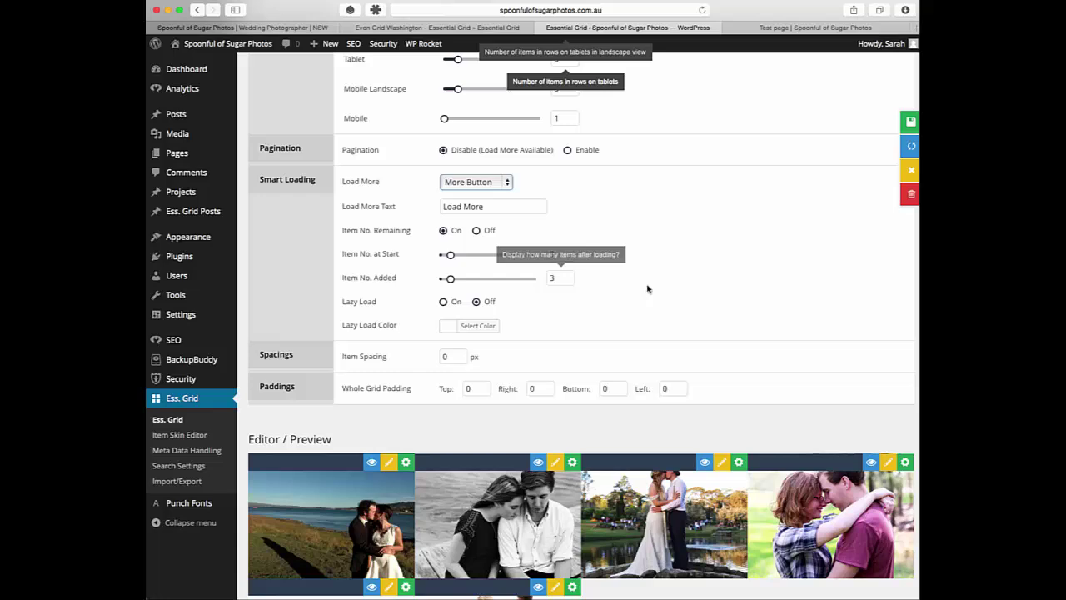
Enter 8 items at start and 4 added, try Infinitive Scroll, then set Load More to None
{"action": "left_click_drag", "start_coordinate": [559, 253], "coordinate": [532, 278]}
{"action": "type", "text": "8"}
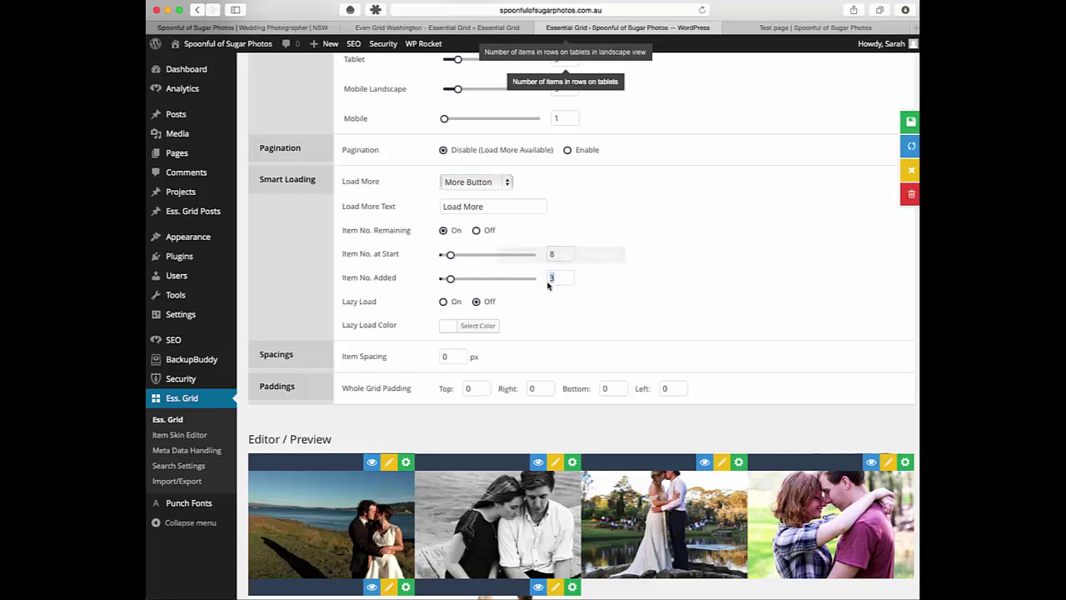
{"action": "type", "text": "4"}
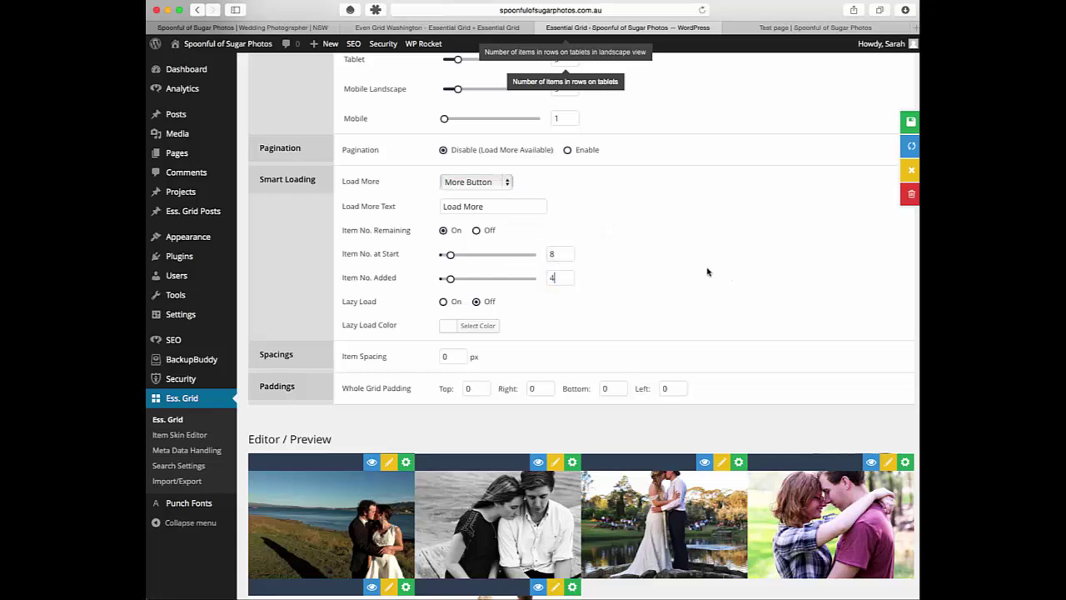
{"action": "left_click", "coordinate": [506, 183]}
{"action": "left_click", "coordinate": [506, 182]}
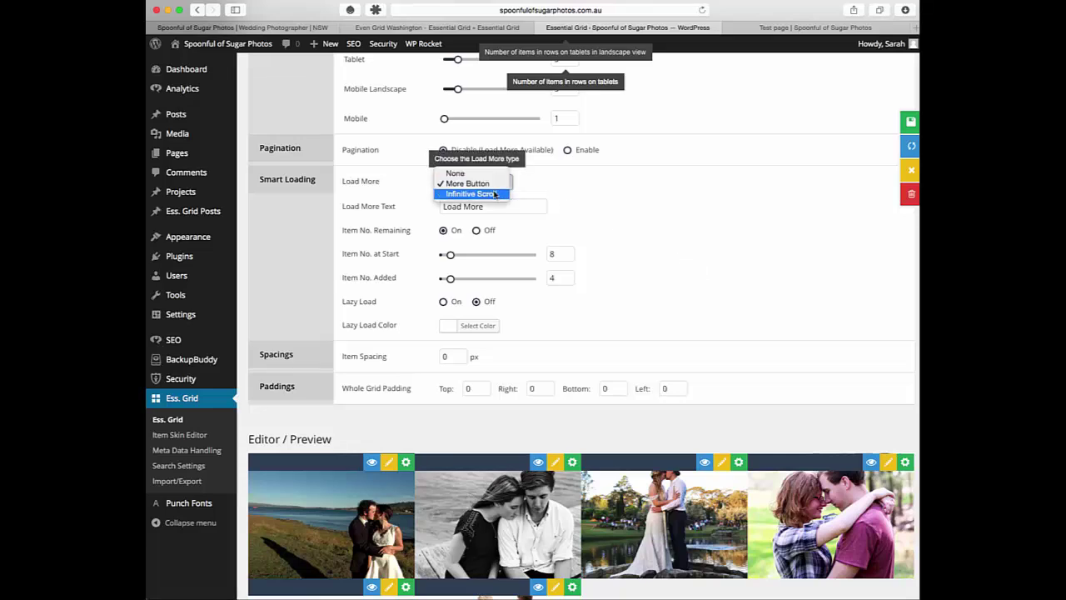
{"action": "key", "text": "Down"}
{"action": "key", "text": "Return"}
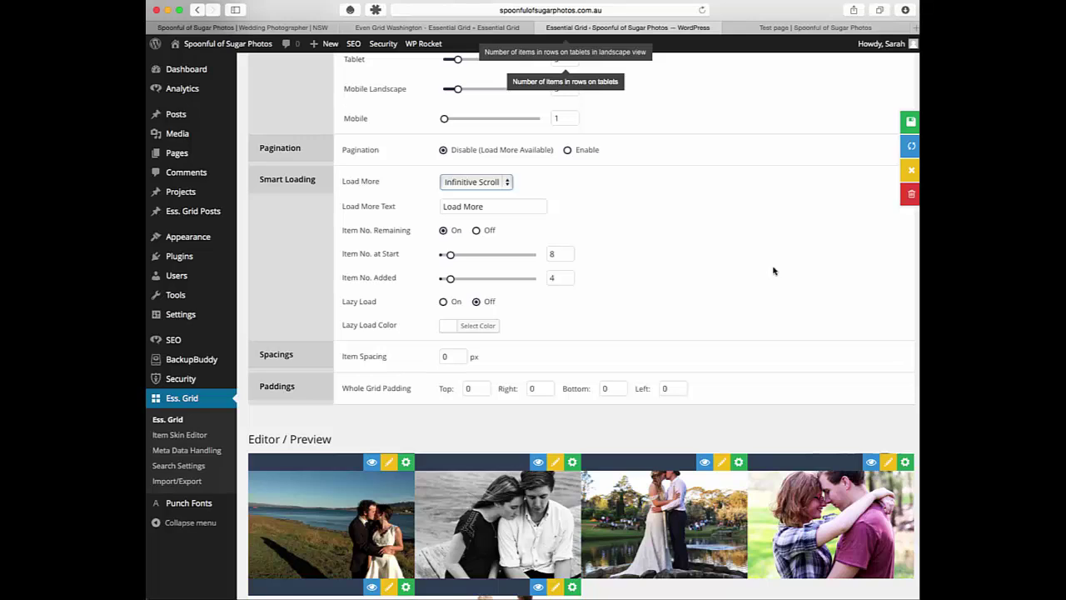
{"action": "scroll", "coordinate": [773, 271], "scroll_direction": "down", "scroll_amount": 2}
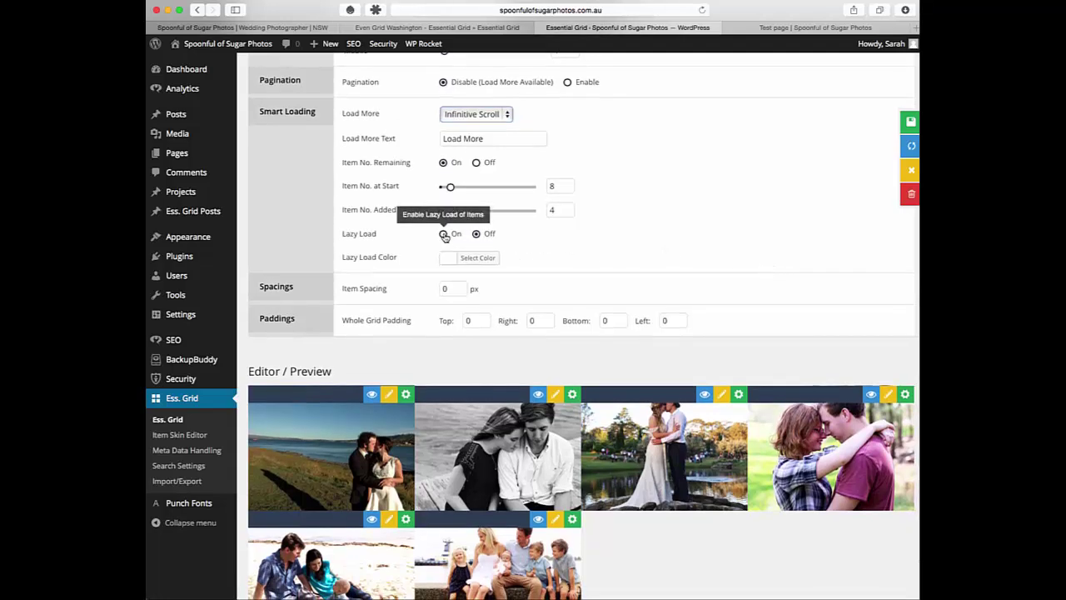
{"action": "left_click", "coordinate": [504, 114]}
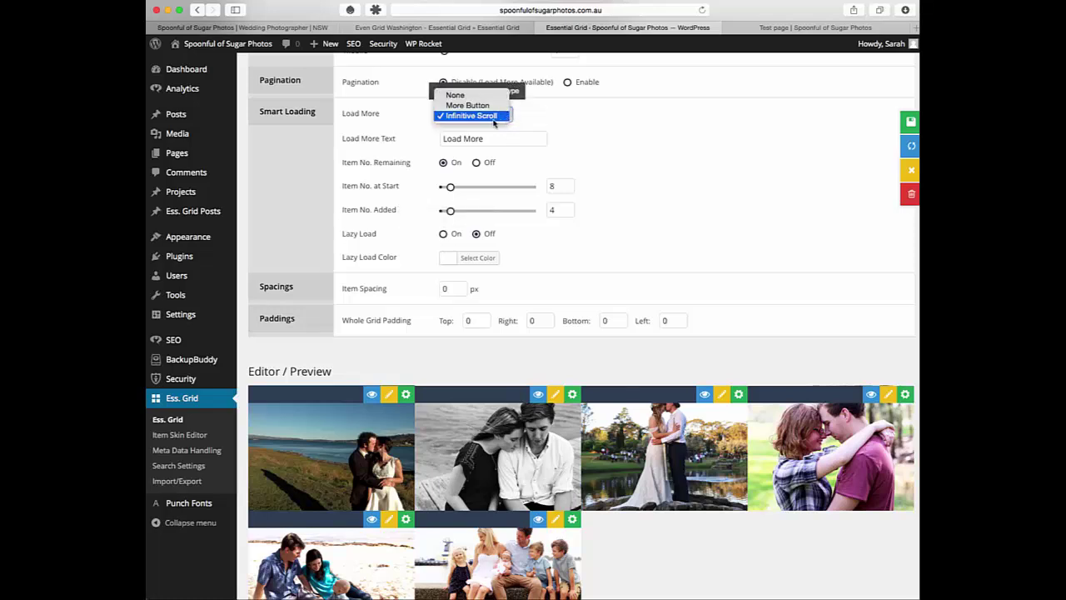
{"action": "left_click", "coordinate": [489, 97]}
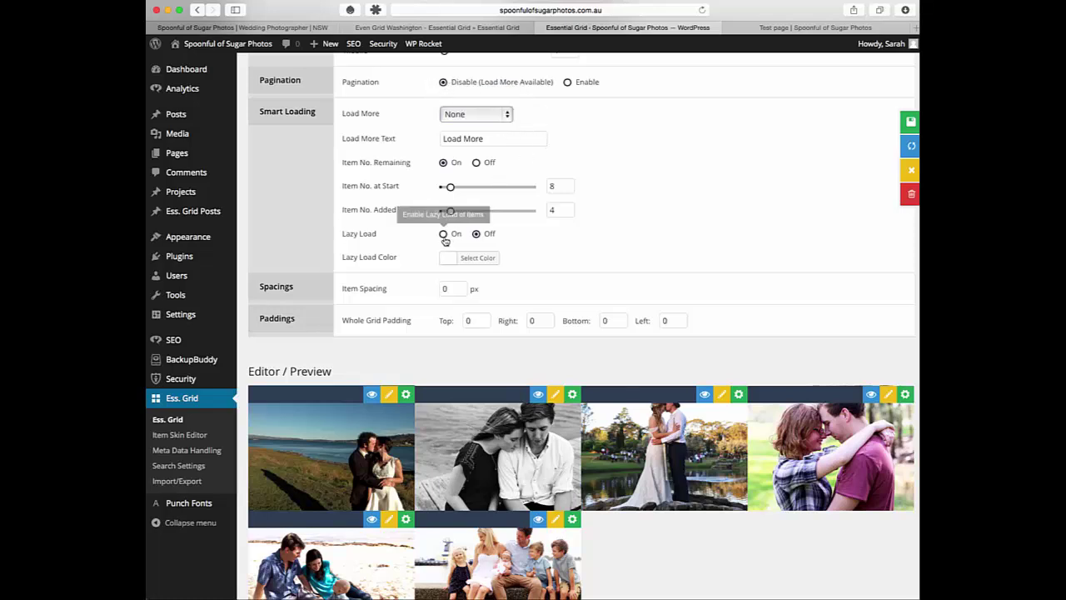
{"action": "scroll", "coordinate": [682, 223], "scroll_direction": "down", "scroll_amount": 1}
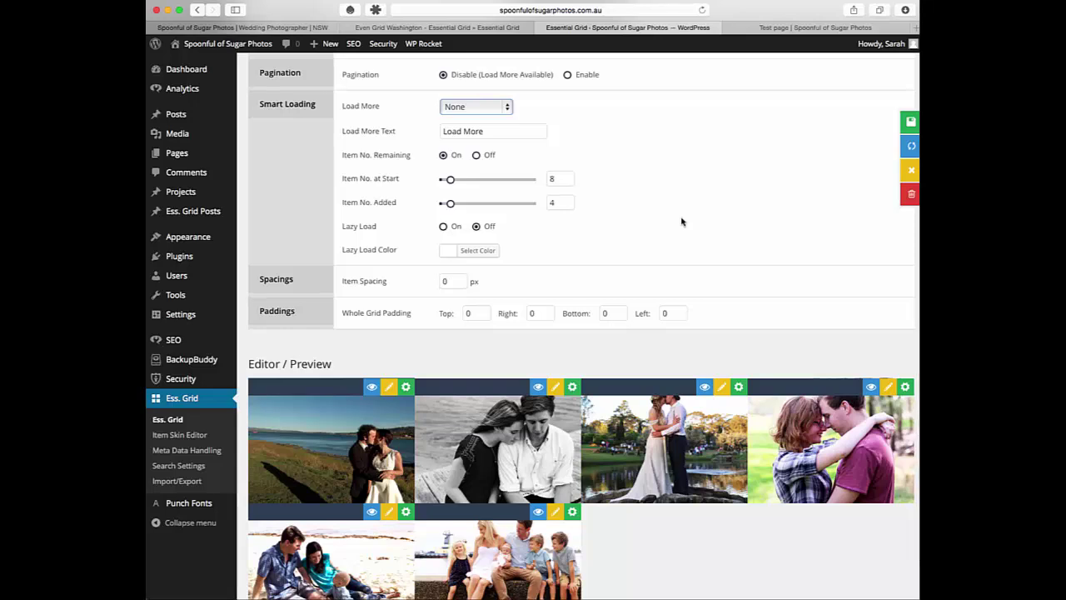
{"action": "double_click", "coordinate": [446, 281]}
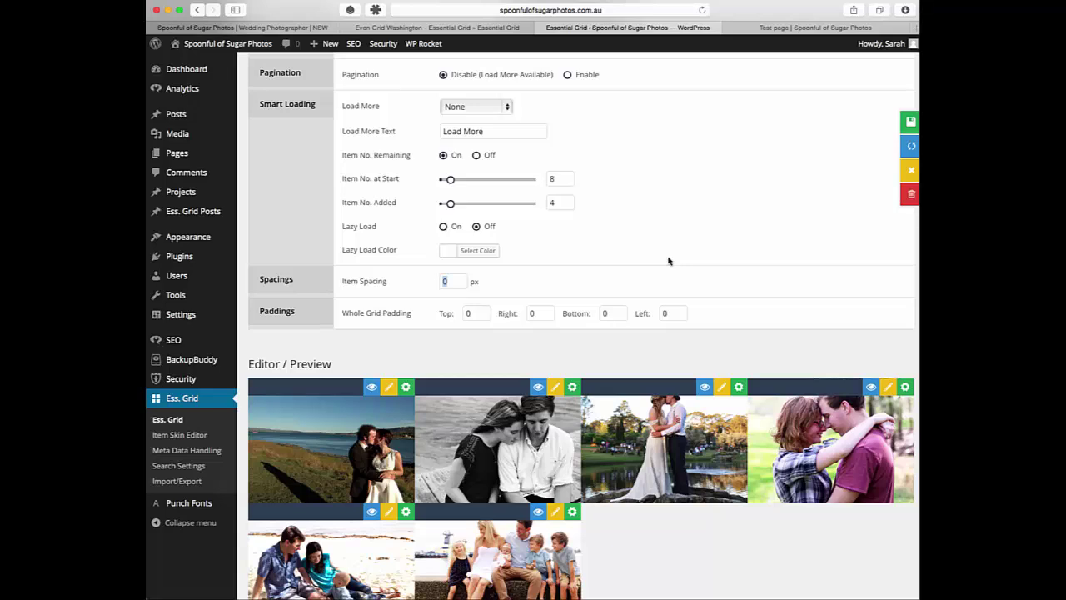
{"action": "left_click", "coordinate": [481, 314]}
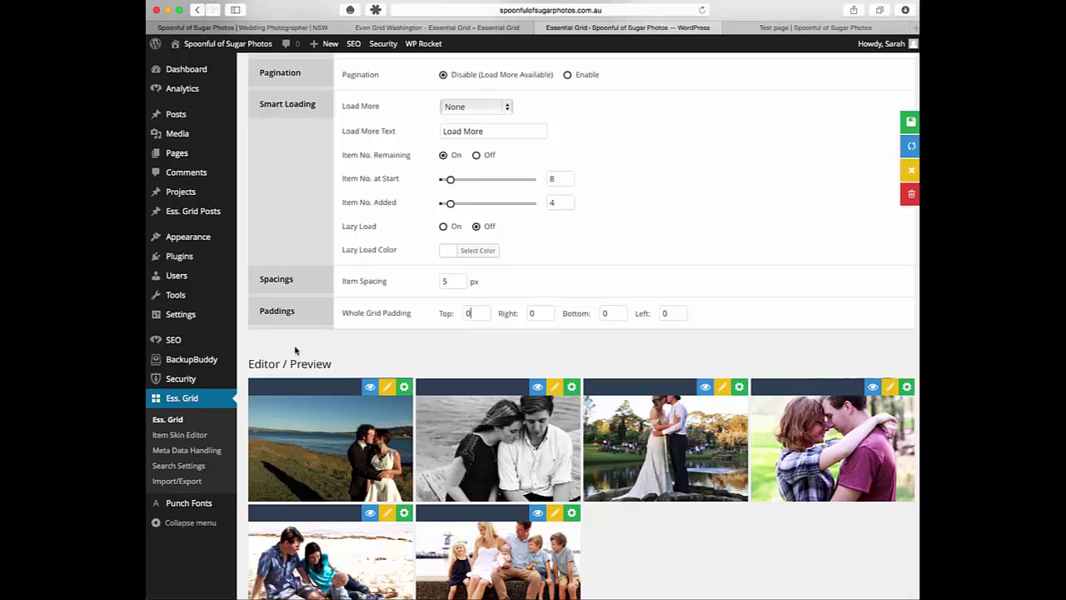
{"action": "double_click", "coordinate": [453, 282]}
{"action": "type", "text": "0"}
Apply 0 item spacing, then find the Sorting section of the Nav-Filter-Sort settings
{"action": "left_click", "coordinate": [486, 313]}
{"action": "scroll", "coordinate": [712, 244], "scroll_direction": "up", "scroll_amount": 10}
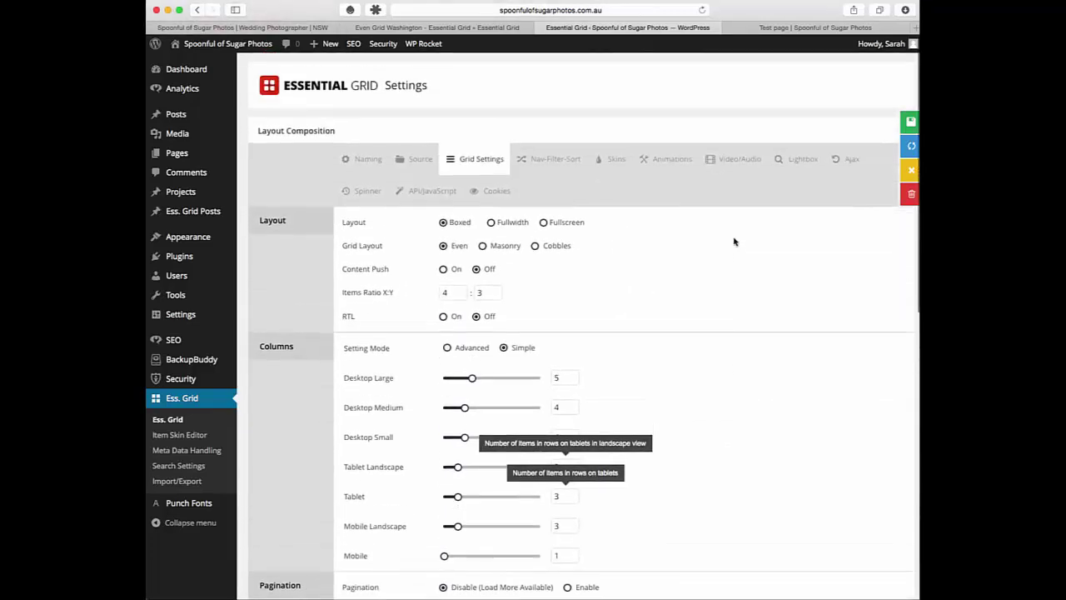
{"action": "left_click", "coordinate": [556, 158]}
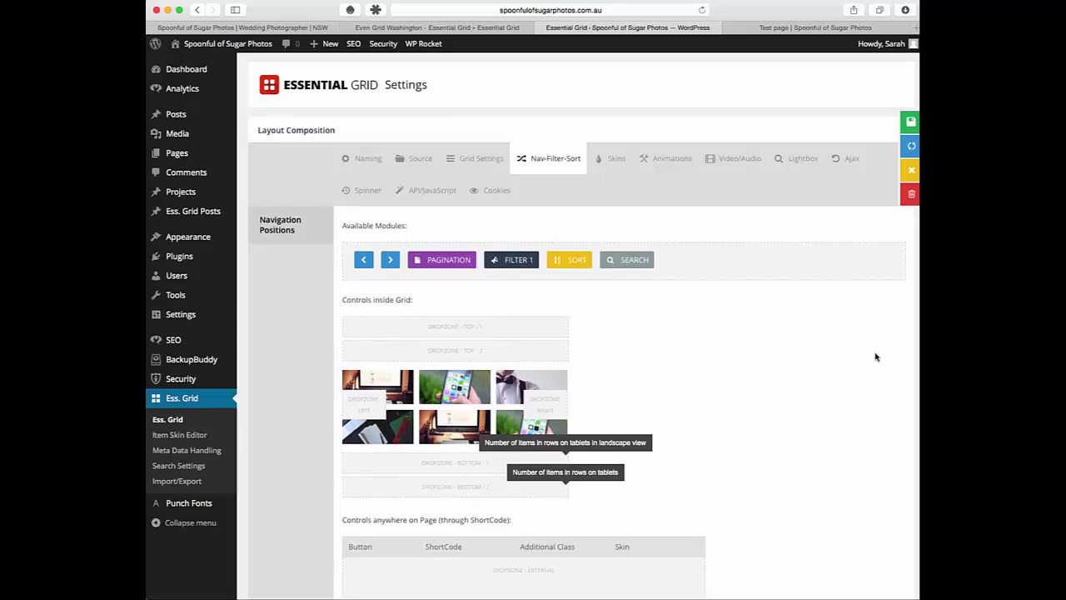
{"action": "scroll", "coordinate": [775, 383], "scroll_direction": "down", "scroll_amount": 3}
{"action": "scroll", "coordinate": [776, 384], "scroll_direction": "up", "scroll_amount": 1}
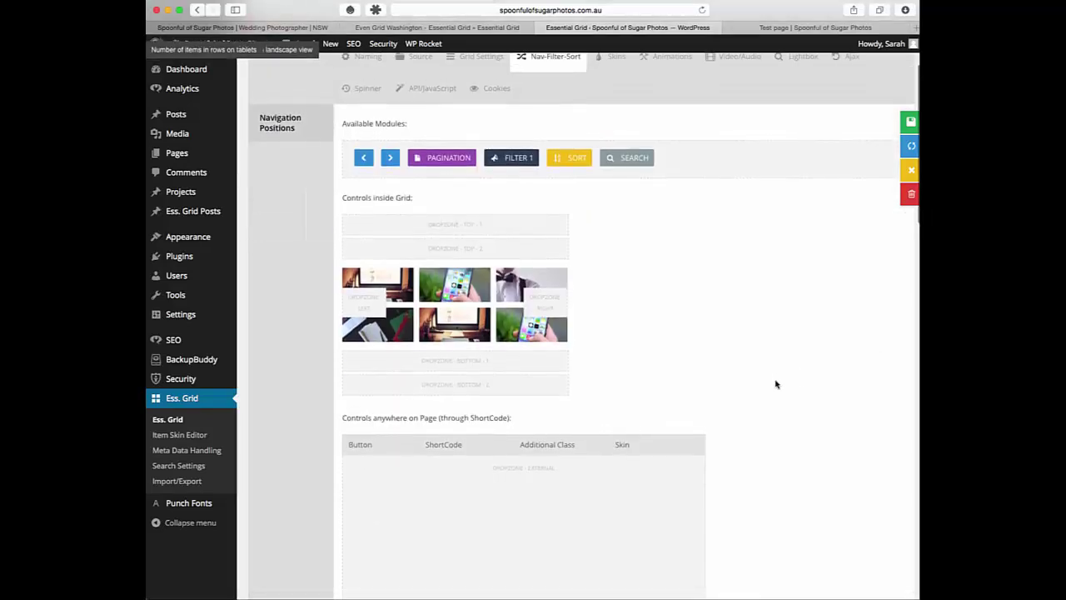
{"action": "scroll", "coordinate": [776, 384], "scroll_direction": "down", "scroll_amount": 8}
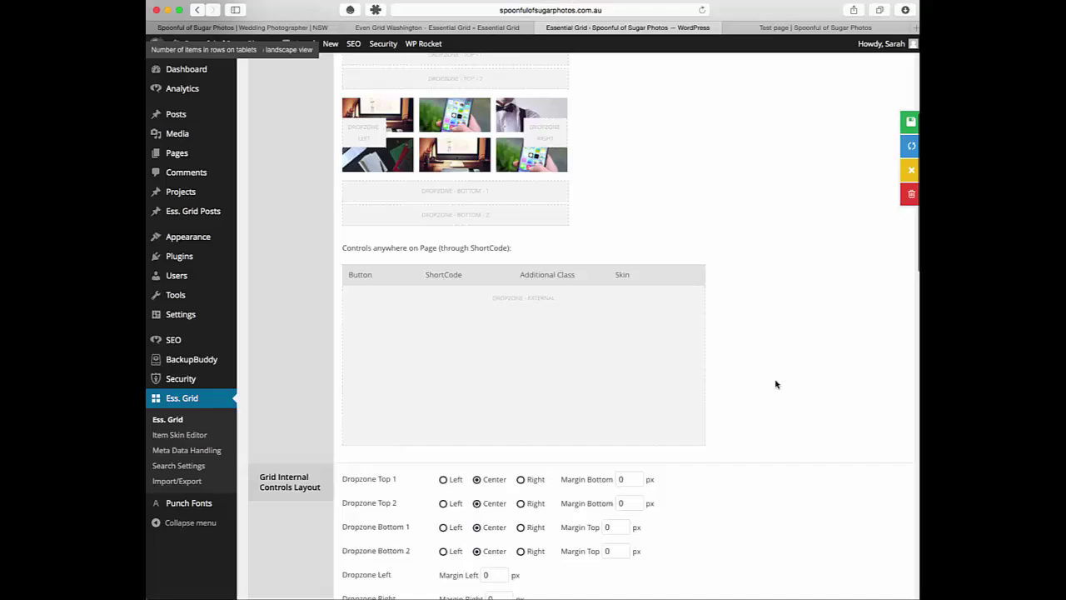
{"action": "scroll", "coordinate": [776, 384], "scroll_direction": "down", "scroll_amount": 12}
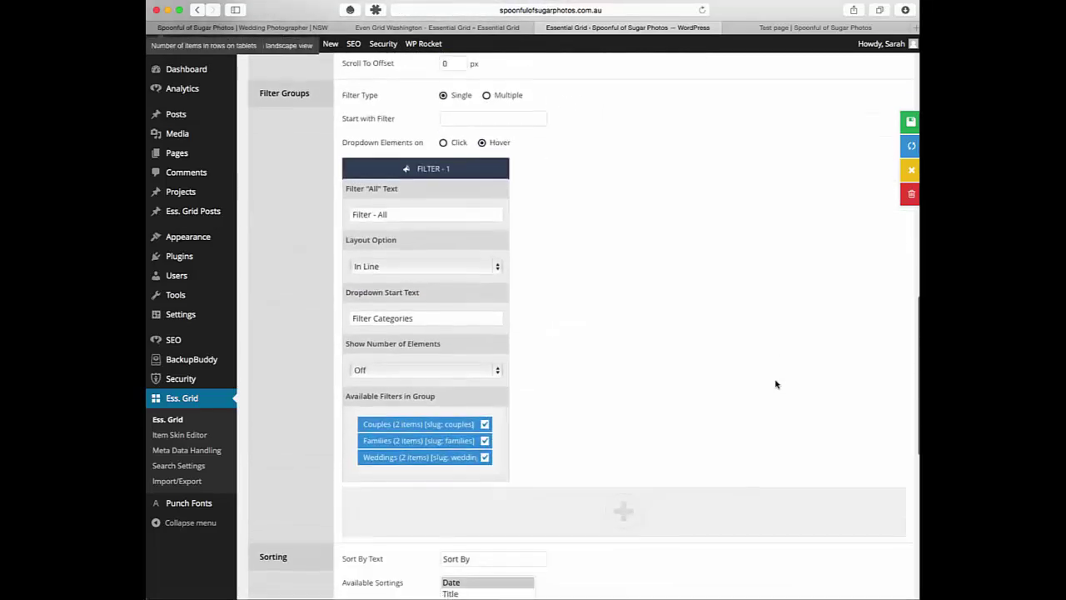
{"action": "scroll", "coordinate": [776, 384], "scroll_direction": "down", "scroll_amount": 3}
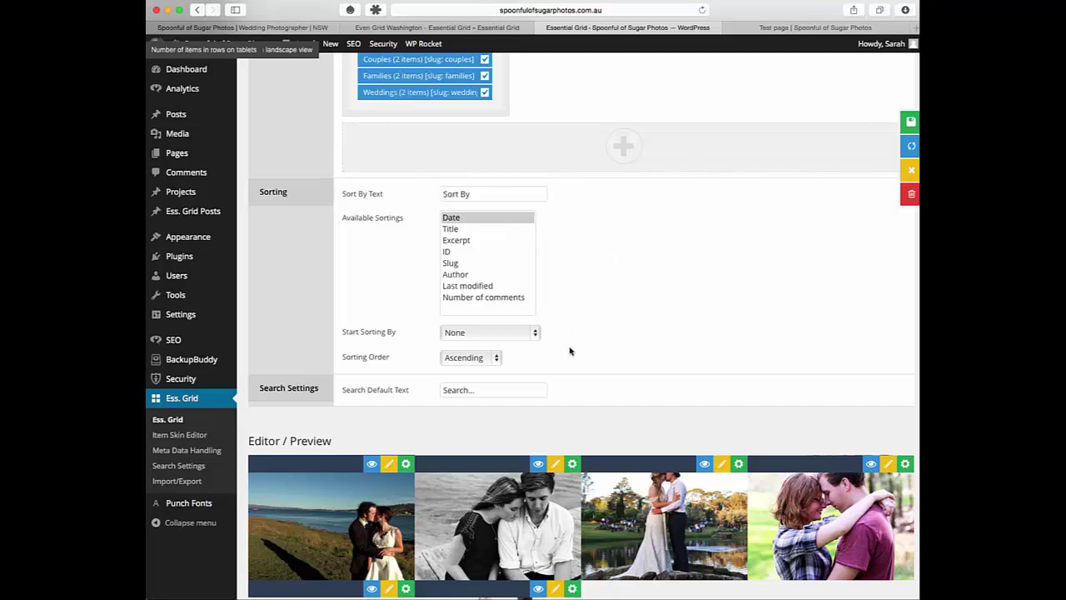
Set Sorting Order to Descending and save the grid
{"action": "left_click", "coordinate": [488, 360]}
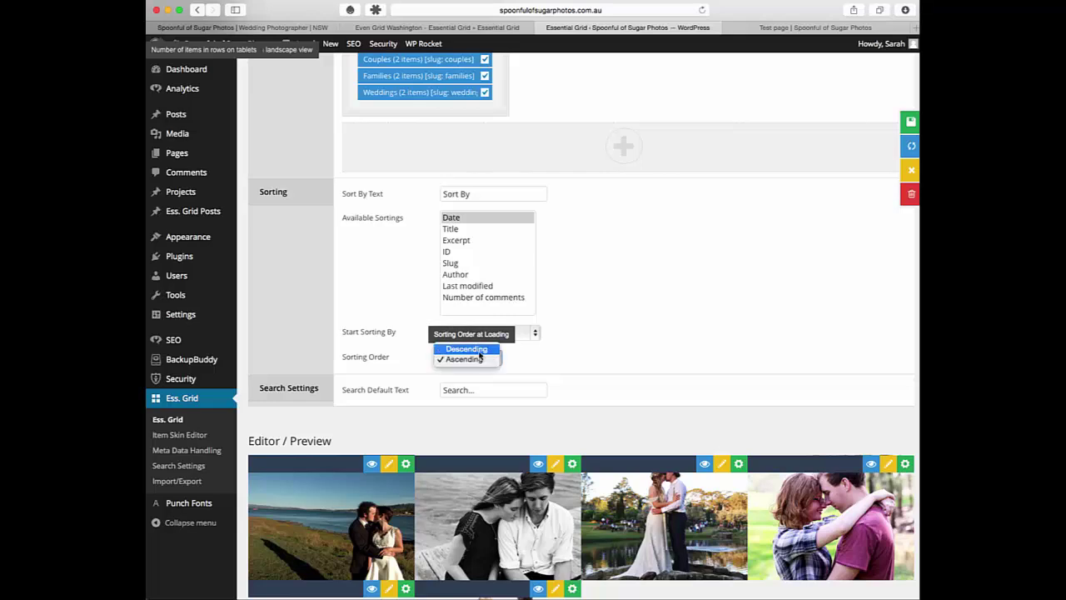
{"action": "left_click", "coordinate": [479, 349]}
{"action": "scroll", "coordinate": [708, 341], "scroll_direction": "down", "scroll_amount": 2}
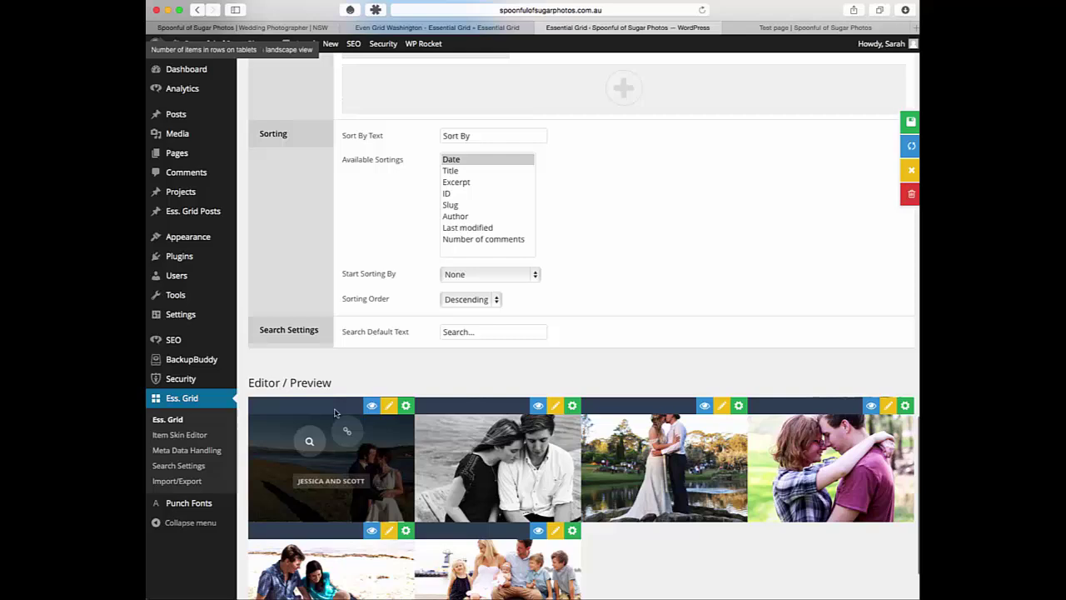
{"action": "left_click", "coordinate": [876, 124]}
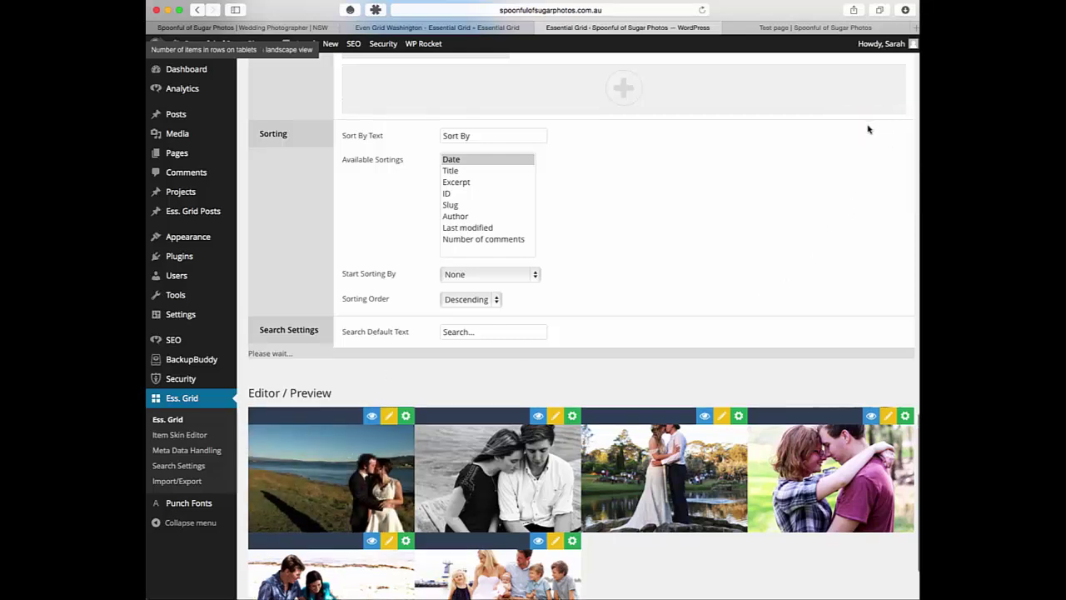
Scroll through the Skins tab previews, then look at the Essential Grid demo site's skin examples
{"action": "scroll", "coordinate": [673, 246], "scroll_direction": "up", "scroll_amount": 4}
{"action": "scroll", "coordinate": [673, 246], "scroll_direction": "up", "scroll_amount": 20}
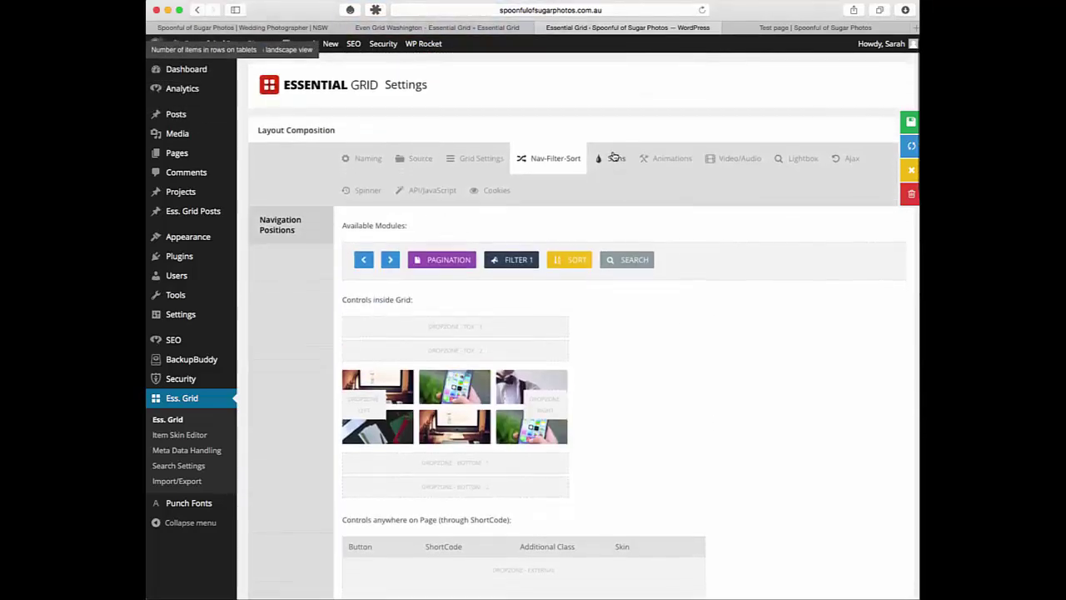
{"action": "left_click", "coordinate": [614, 159]}
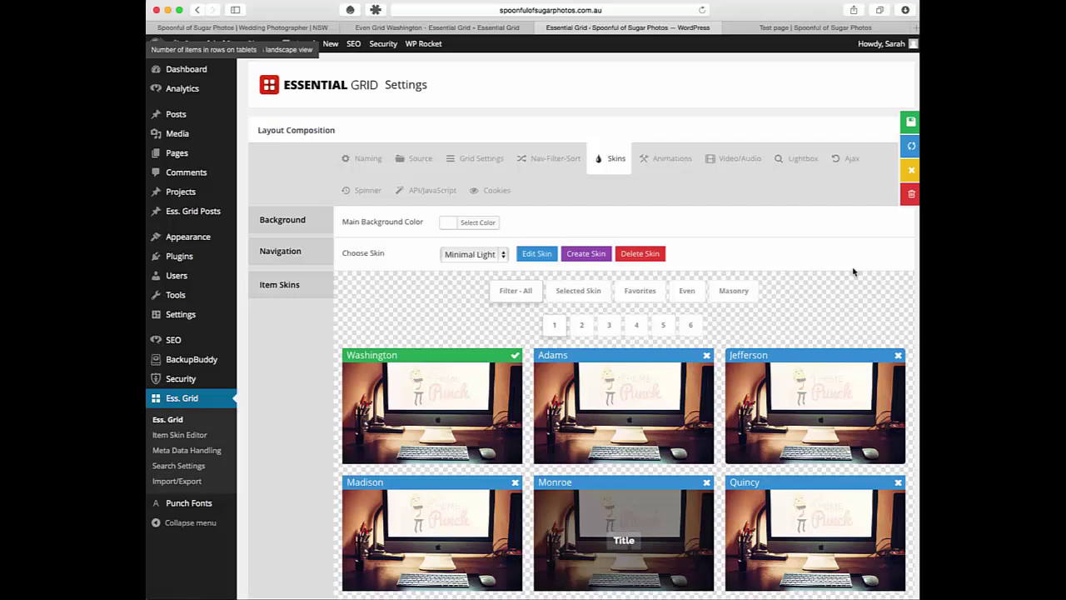
{"action": "scroll", "coordinate": [852, 270], "scroll_direction": "down", "scroll_amount": 1}
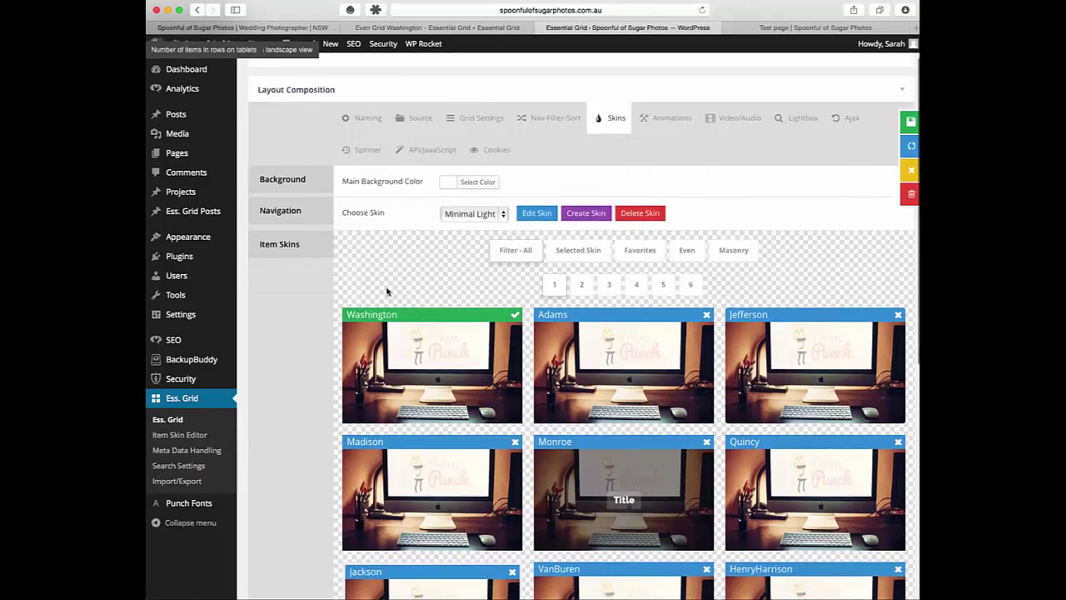
{"action": "scroll", "coordinate": [281, 363], "scroll_direction": "down", "scroll_amount": 2}
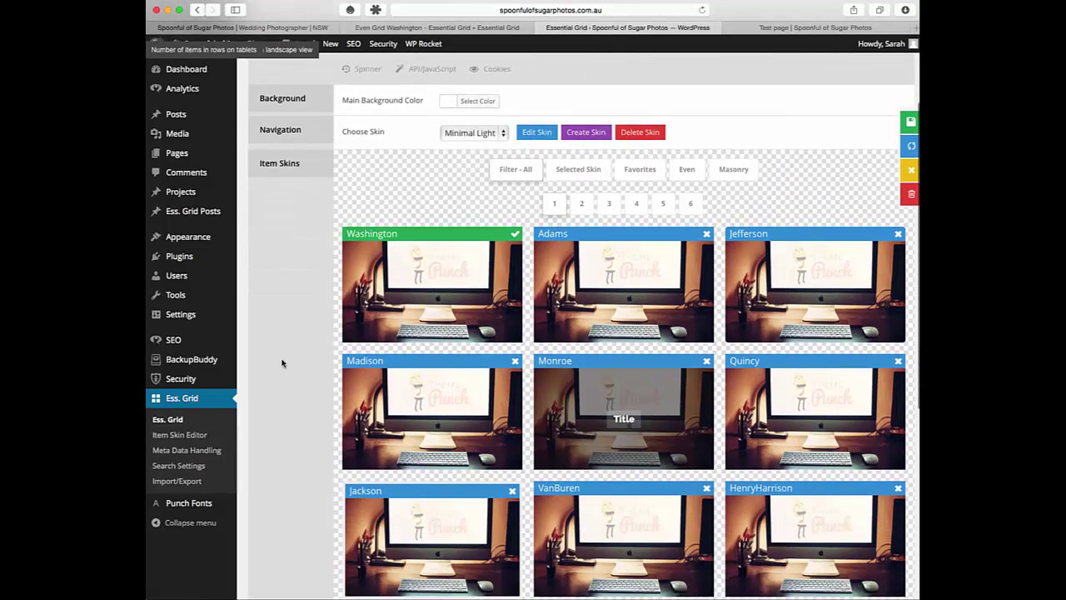
{"action": "left_click", "coordinate": [463, 27]}
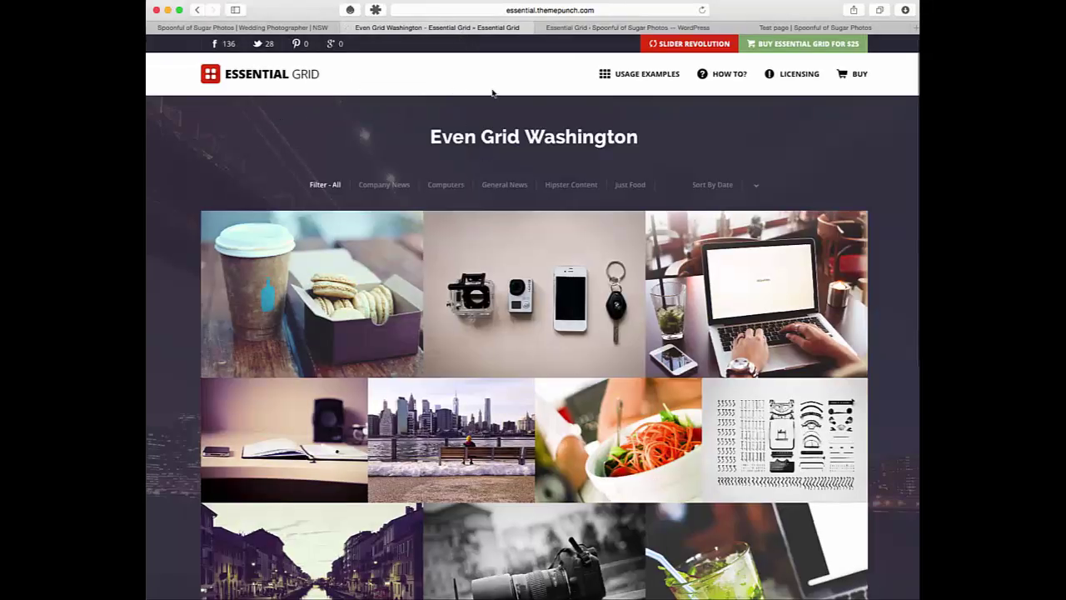
Back in the Weddings grid settings, select the Quincy skin and save the grid
{"action": "mouse_move", "coordinate": [628, 76]}
{"action": "mouse_move", "coordinate": [424, 155]}
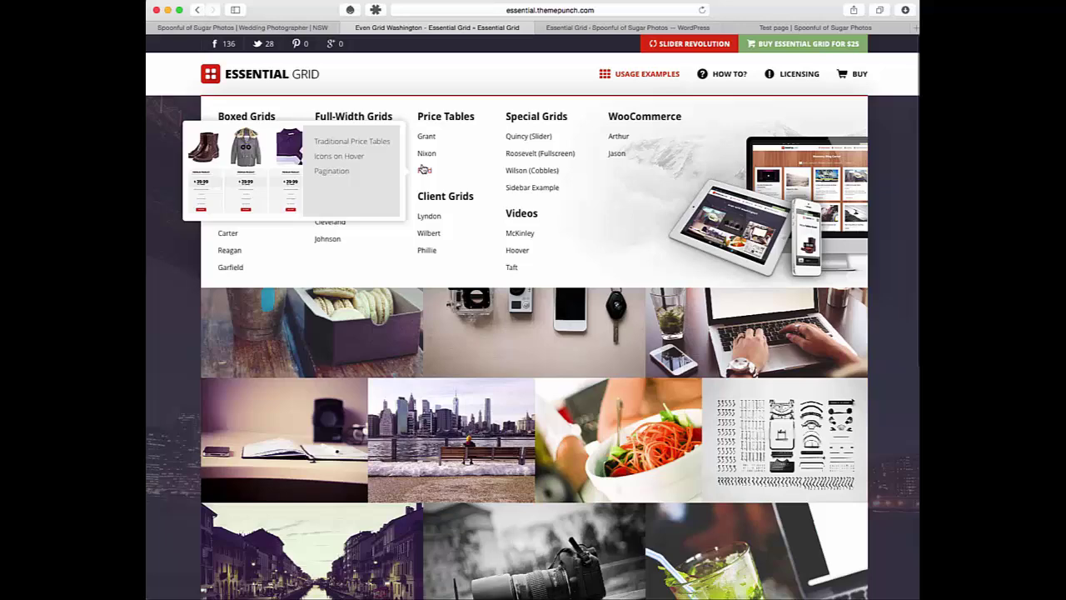
{"action": "mouse_move", "coordinate": [538, 148]}
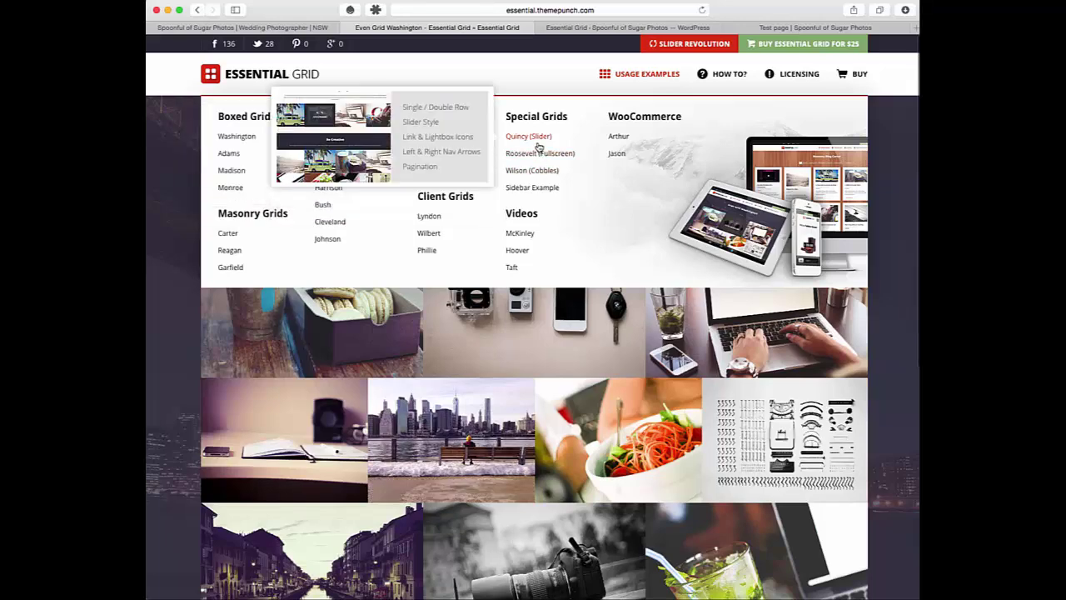
{"action": "left_click", "coordinate": [587, 29]}
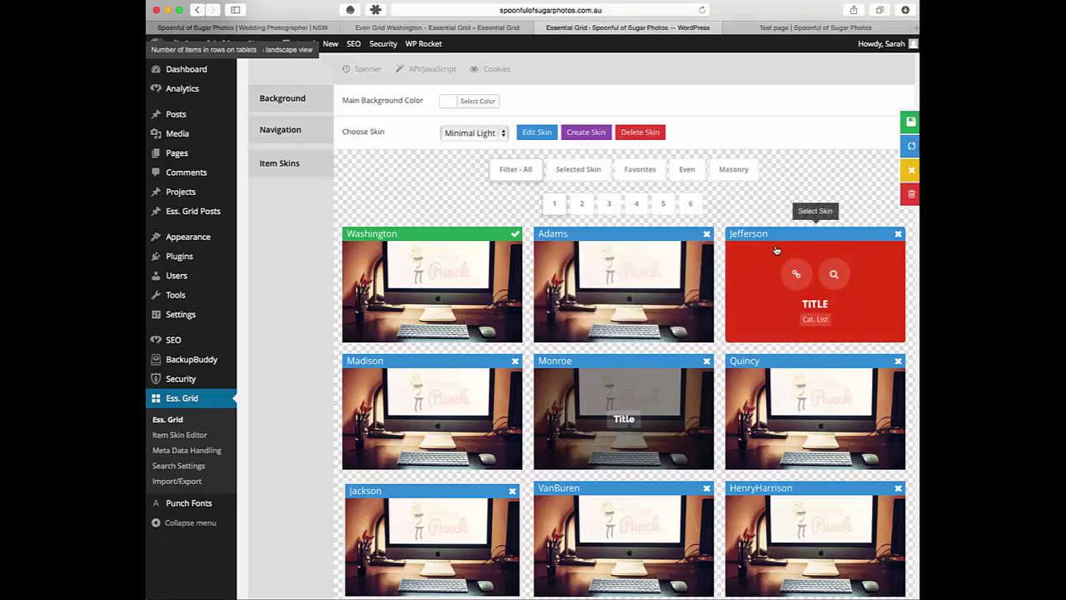
{"action": "left_click", "coordinate": [788, 364]}
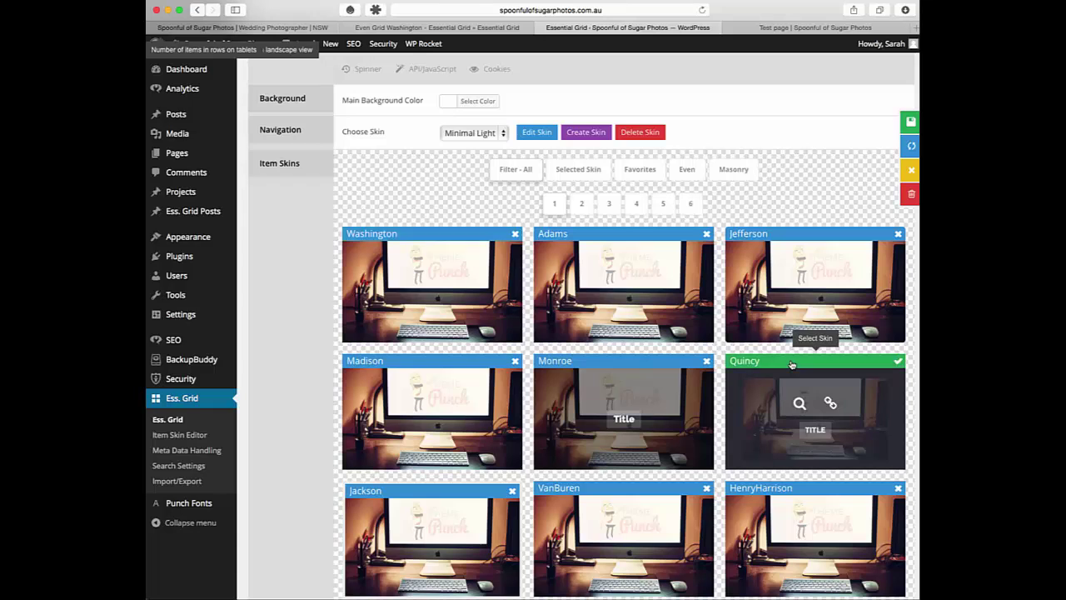
{"action": "left_click", "coordinate": [870, 123]}
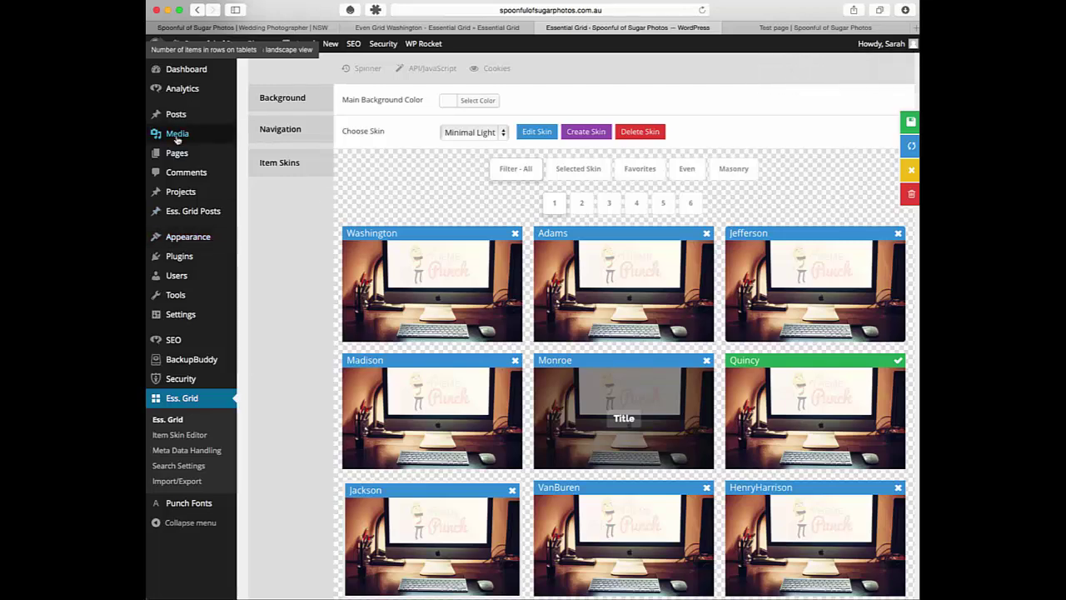
Select the Weddings grid shortcode in the Ess. Grid overview, then go to All Pages
{"action": "left_click", "coordinate": [175, 154]}
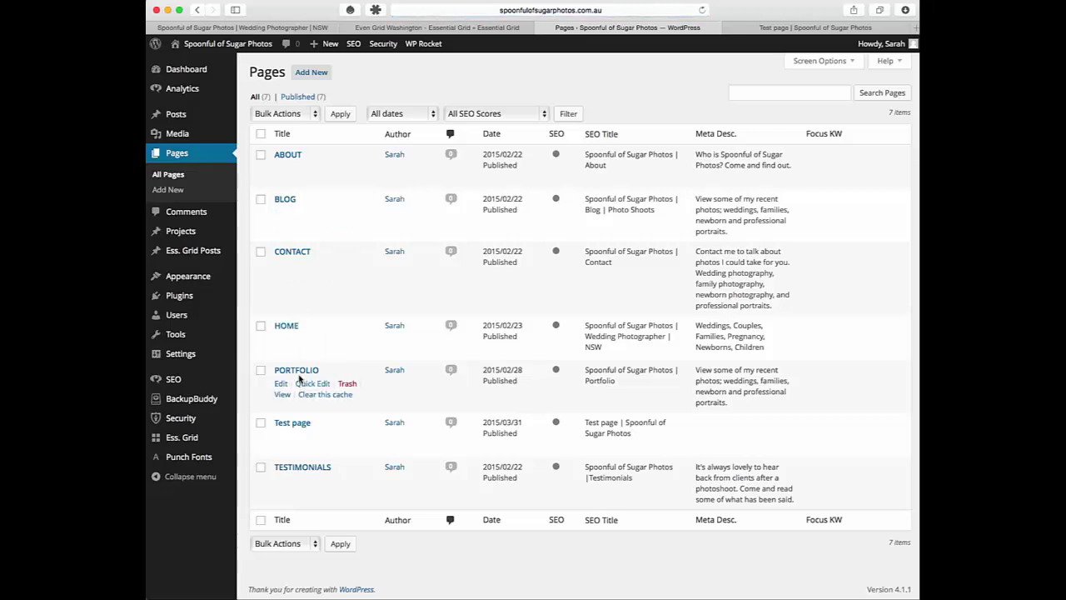
{"action": "left_click", "coordinate": [181, 437]}
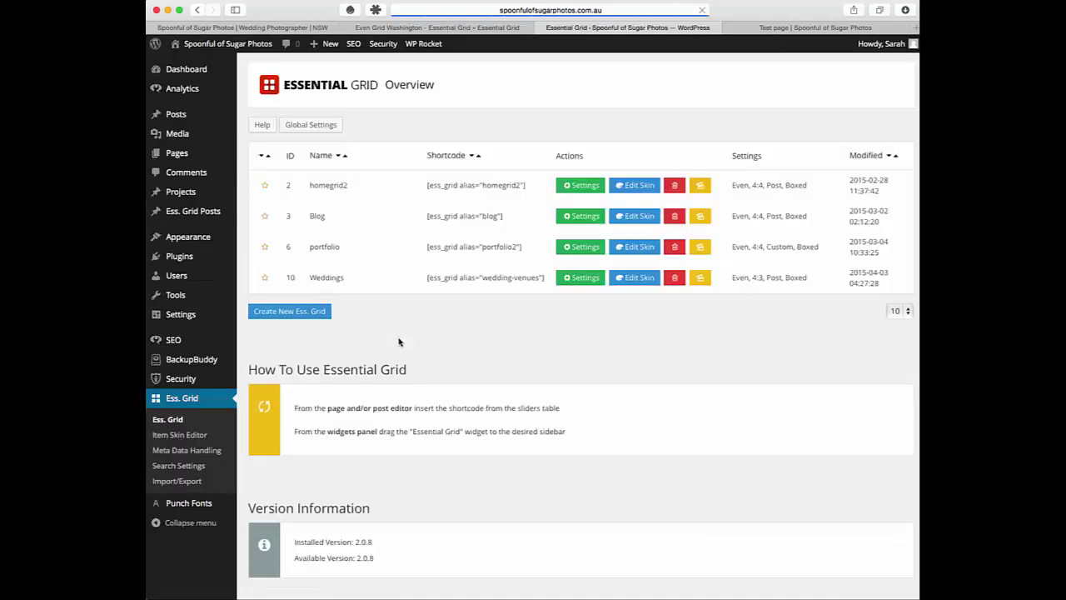
{"action": "left_click_drag", "start_coordinate": [547, 282], "coordinate": [424, 278]}
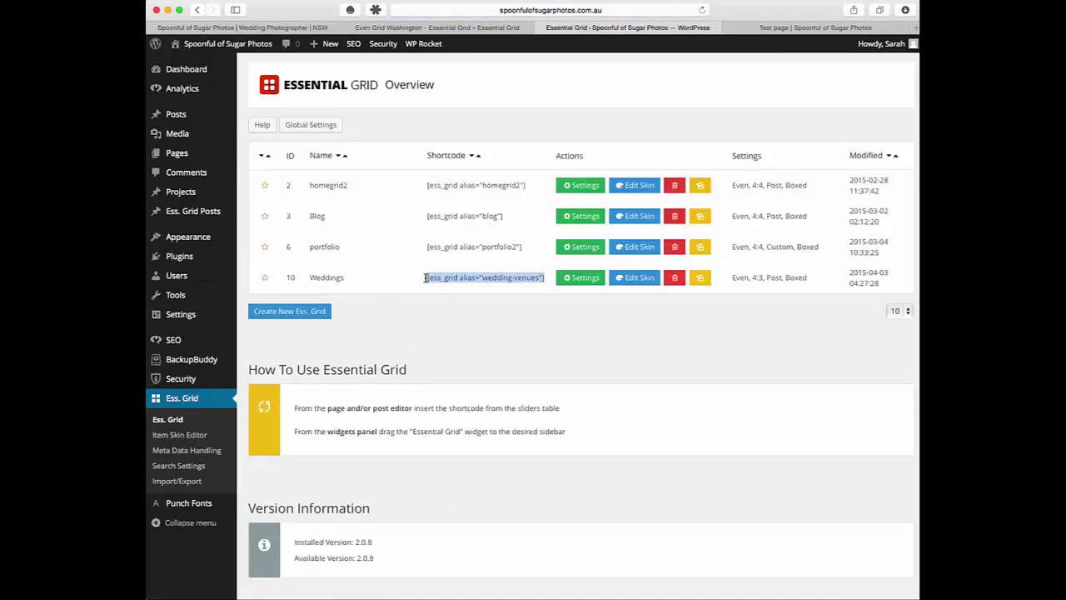
{"action": "mouse_move", "coordinate": [174, 155]}
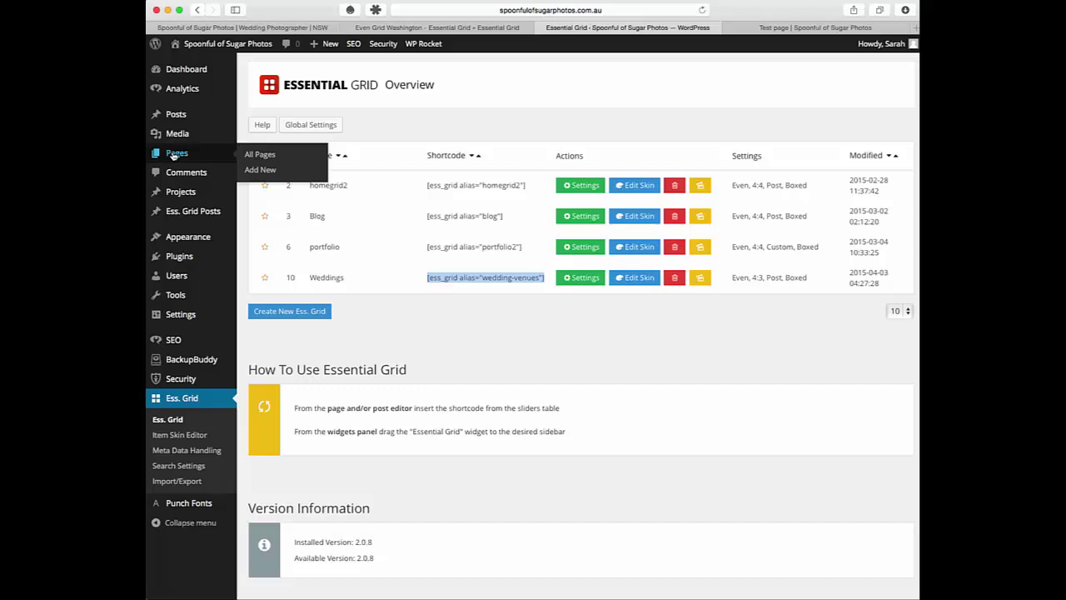
{"action": "left_click", "coordinate": [175, 155]}
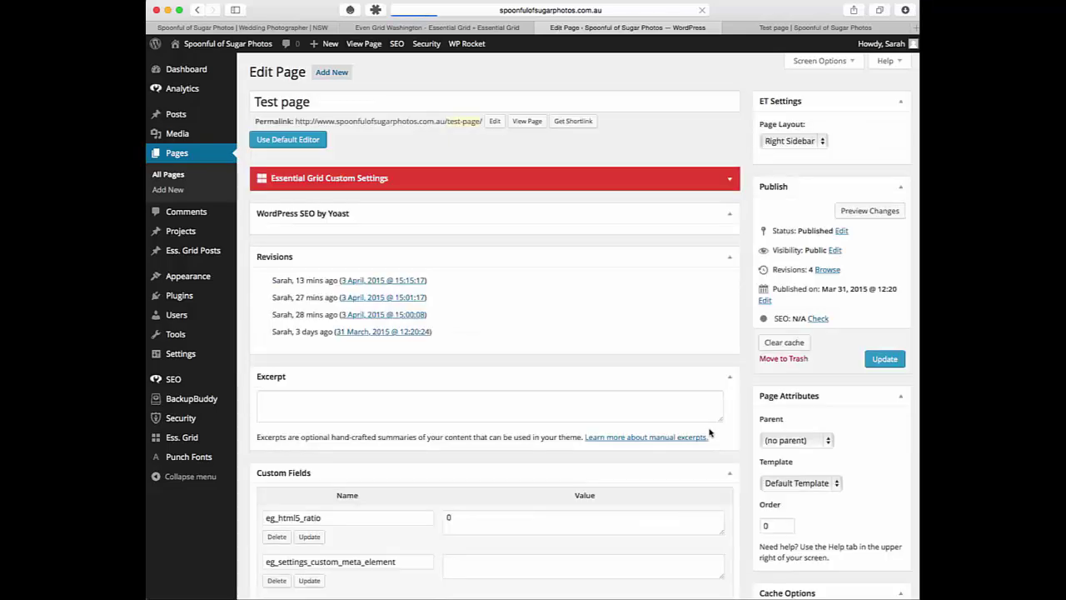
Open the Test page's Text module settings and delete the old wedding-venues grid shortcode
{"action": "scroll", "coordinate": [602, 388], "scroll_direction": "down", "scroll_amount": 5}
{"action": "scroll", "coordinate": [601, 392], "scroll_direction": "down", "scroll_amount": 3}
{"action": "scroll", "coordinate": [583, 379], "scroll_direction": "up", "scroll_amount": 1}
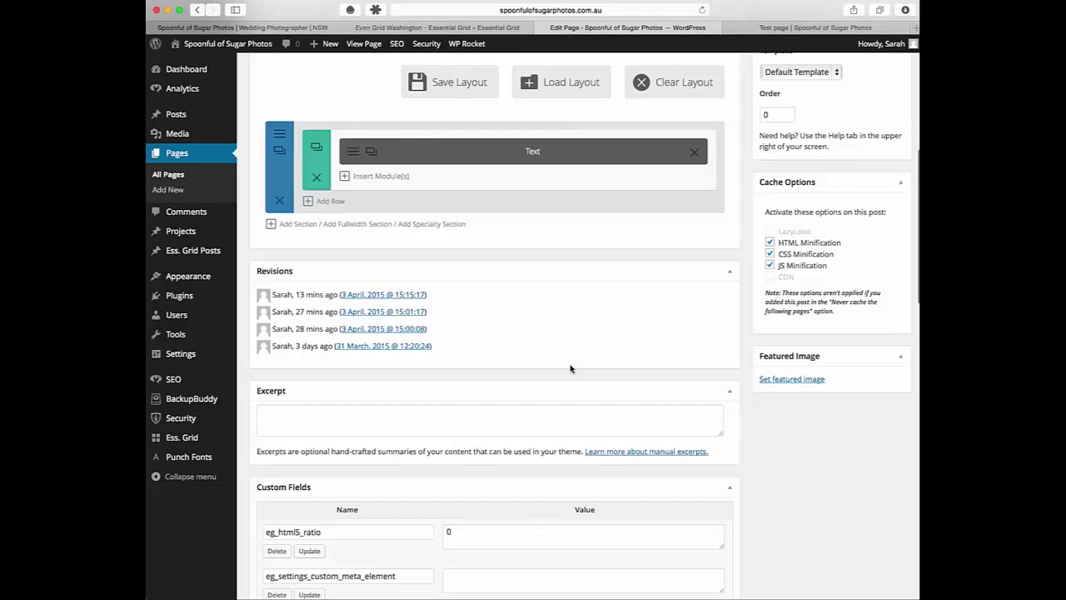
{"action": "left_click", "coordinate": [353, 154]}
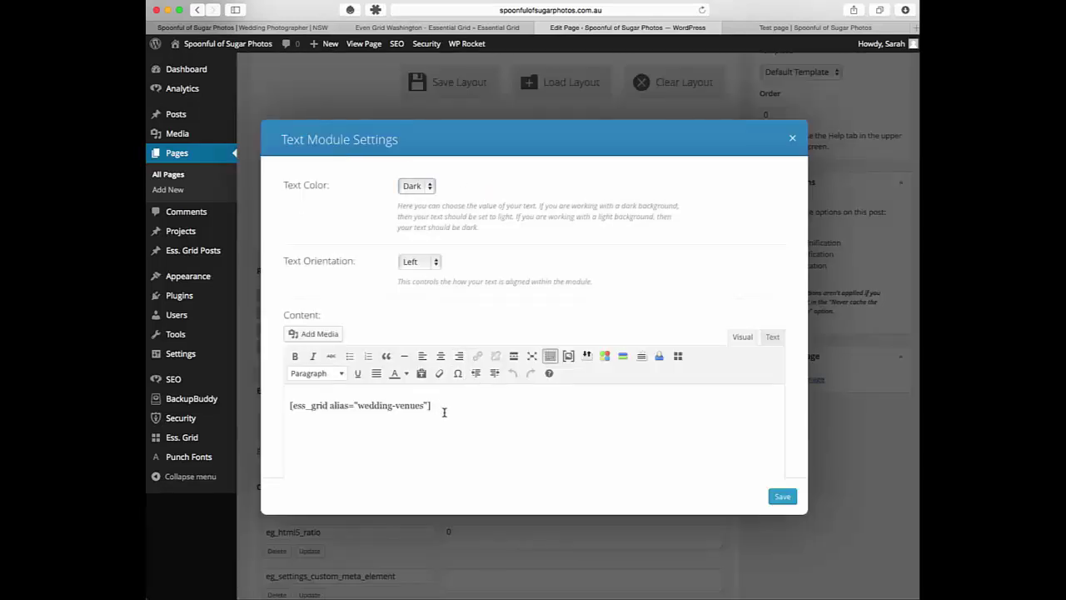
{"action": "left_click_drag", "start_coordinate": [444, 412], "coordinate": [262, 401]}
{"action": "left_click", "coordinate": [497, 411]}
{"action": "left_click_drag", "start_coordinate": [455, 410], "coordinate": [274, 398]}
{"action": "key", "text": "BackSpace"}
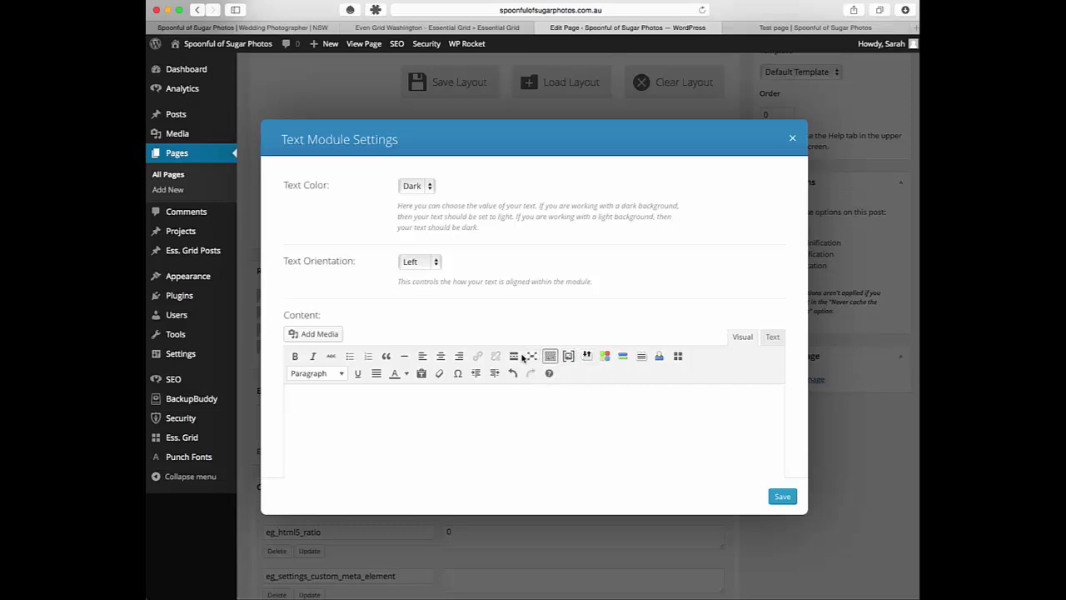
Insert the Weddings grid through the Essential Grid toolbar dialog and save the Text module
{"action": "left_click", "coordinate": [678, 356]}
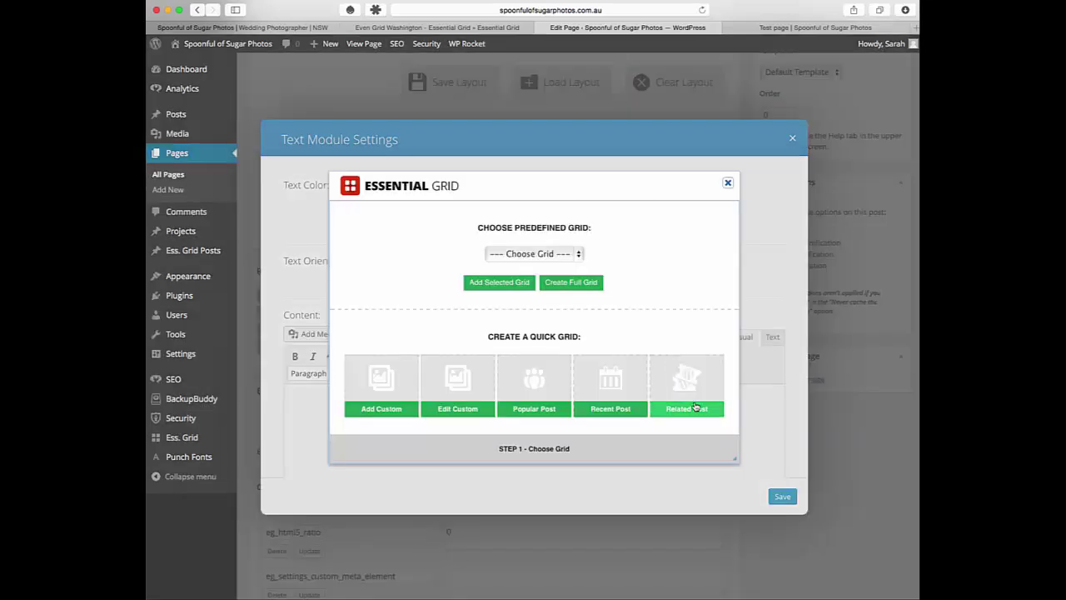
{"action": "left_click", "coordinate": [578, 256]}
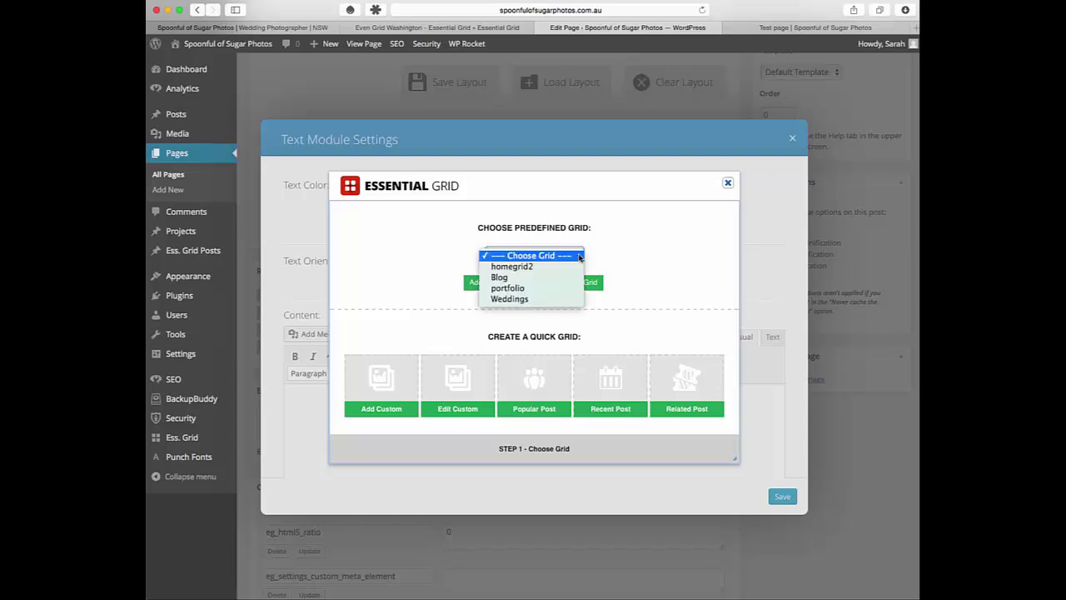
{"action": "left_click", "coordinate": [542, 300]}
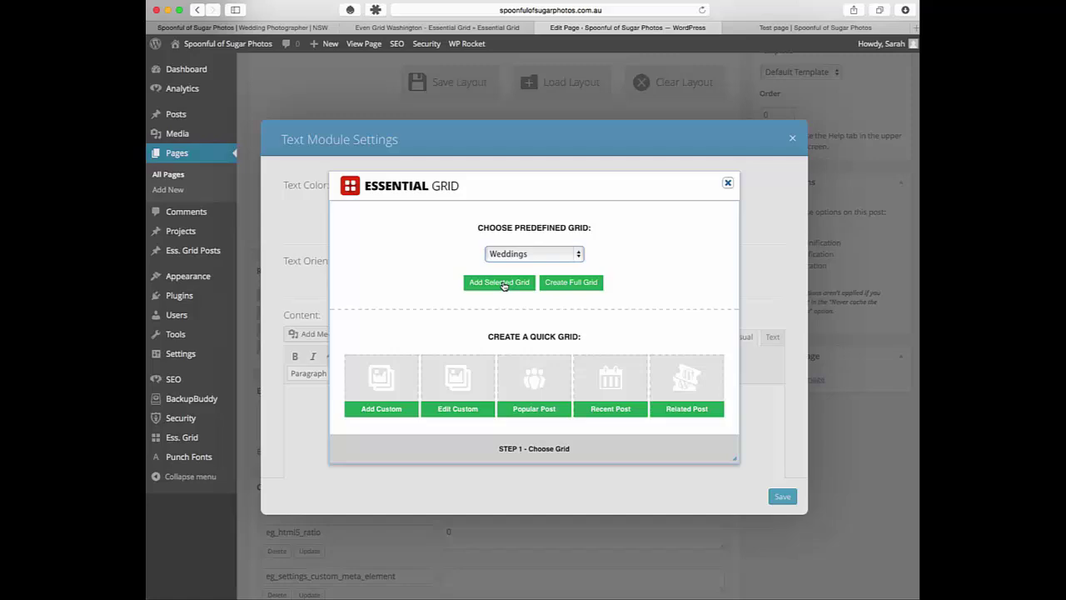
{"action": "left_click", "coordinate": [502, 283]}
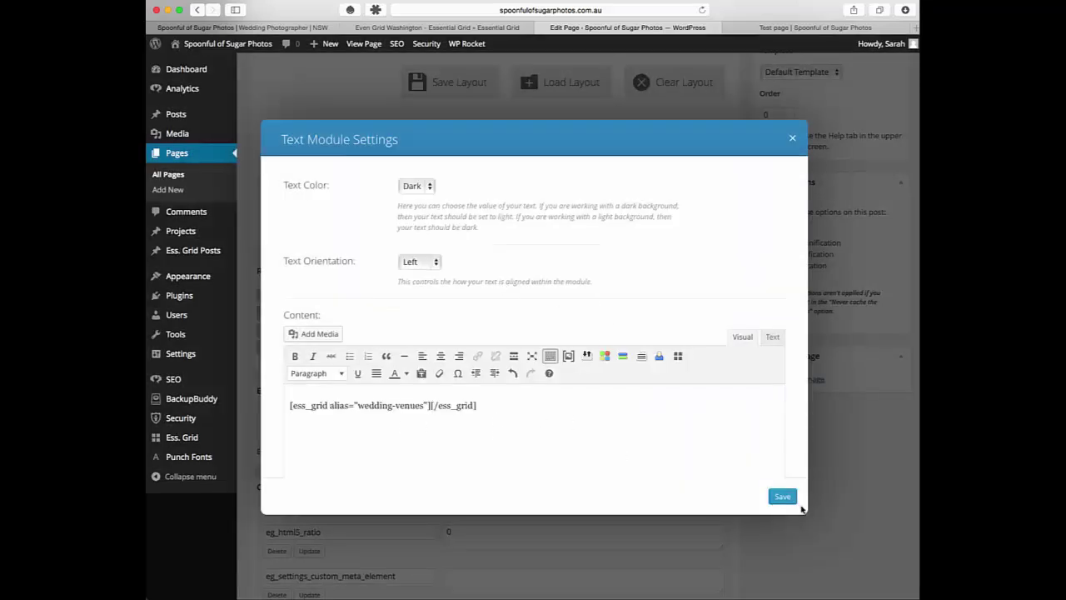
{"action": "left_click", "coordinate": [783, 496]}
Update the Test page from the Publish box
{"action": "scroll", "coordinate": [774, 445], "scroll_direction": "up", "scroll_amount": 10}
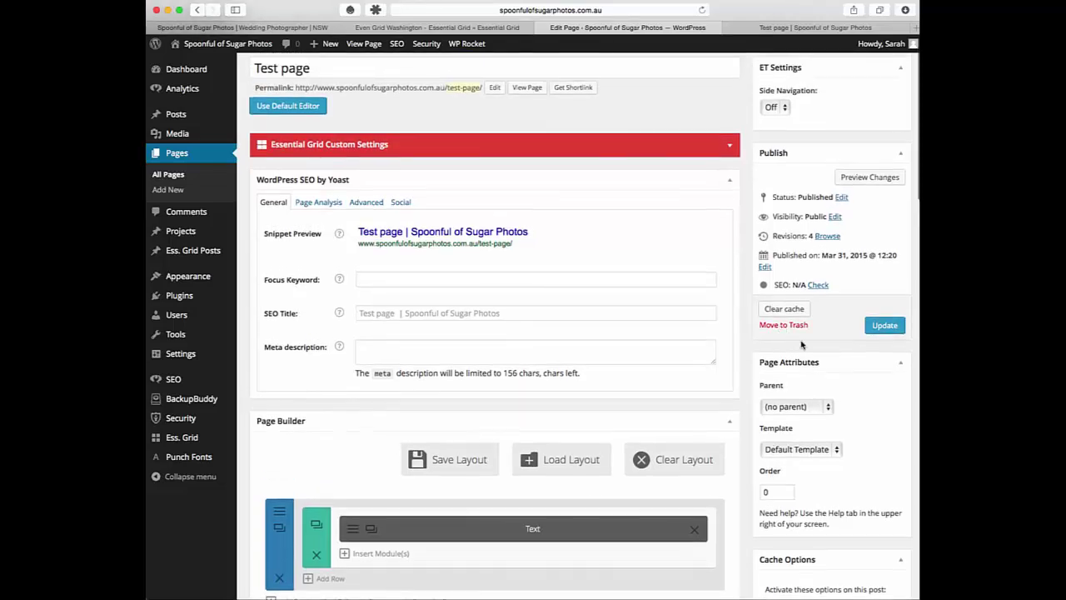
{"action": "left_click", "coordinate": [885, 326]}
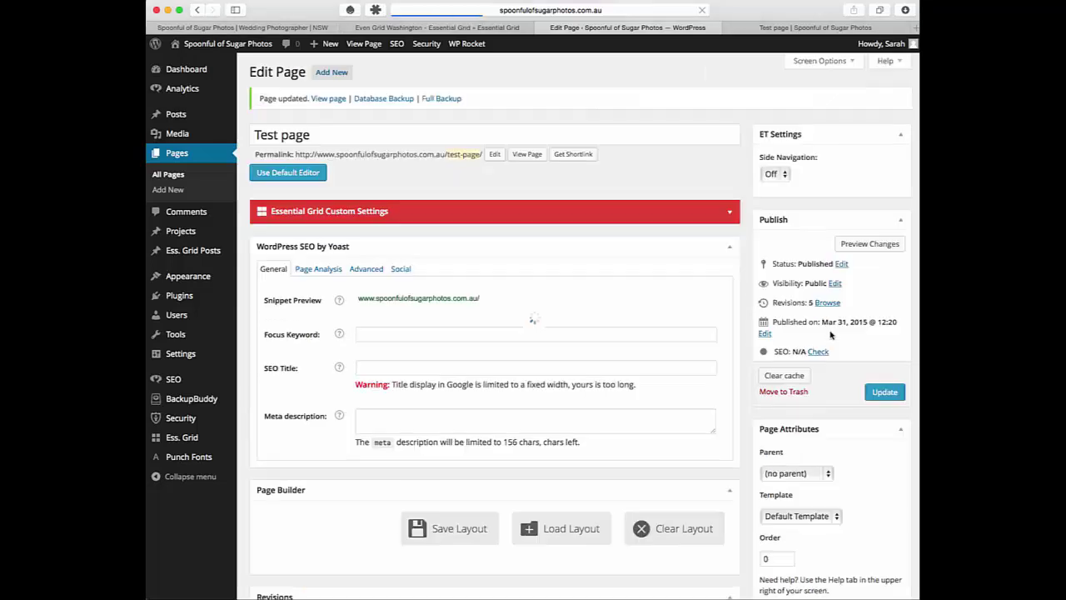
Open the live Test page, preview The Iresons project, then enlarge the family photo in the lightbox
{"action": "right_click", "coordinate": [362, 44]}
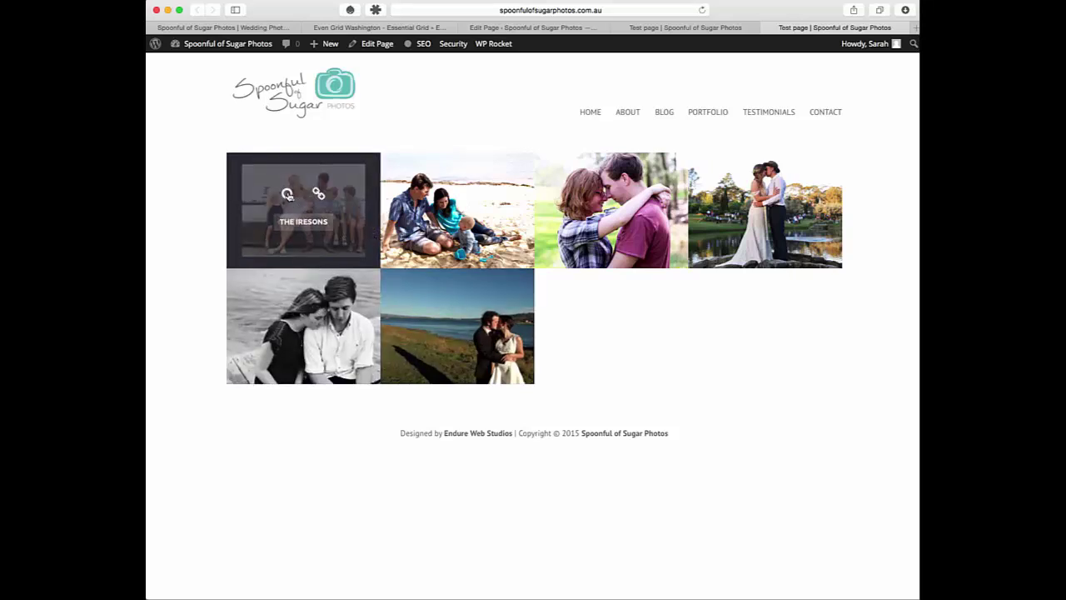
{"action": "left_click", "coordinate": [318, 194]}
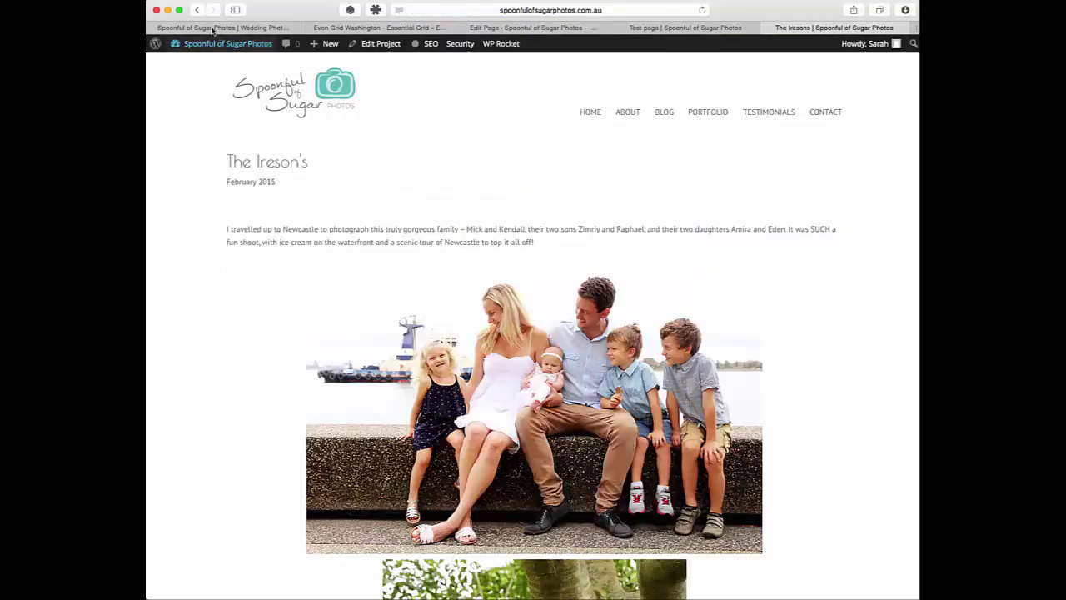
{"action": "left_click", "coordinate": [197, 10]}
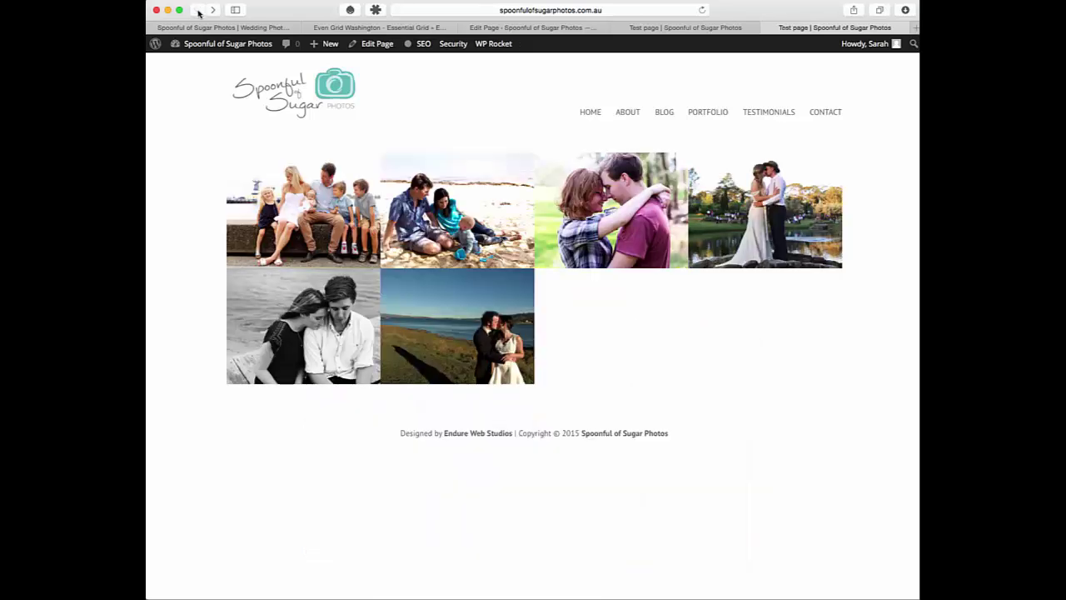
{"action": "left_click", "coordinate": [288, 195]}
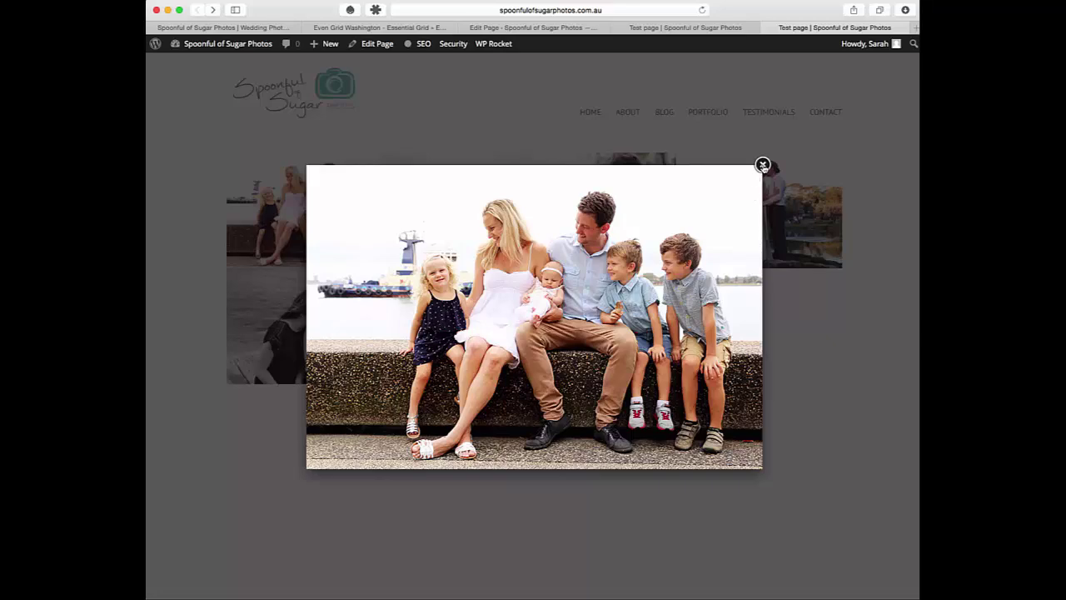
Close the family photo lightbox
{"action": "left_click", "coordinate": [763, 165]}
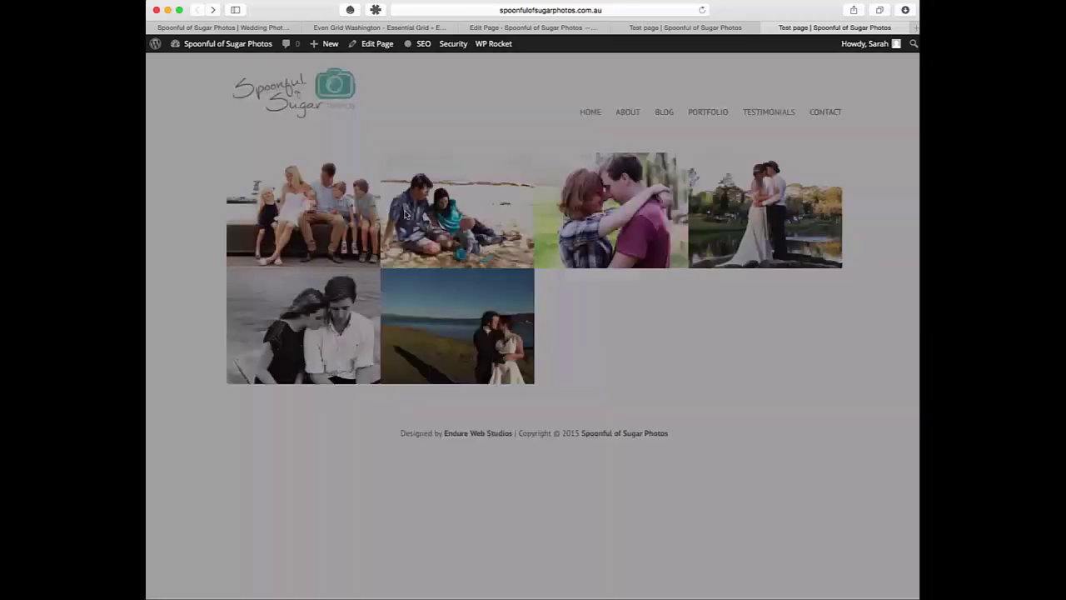